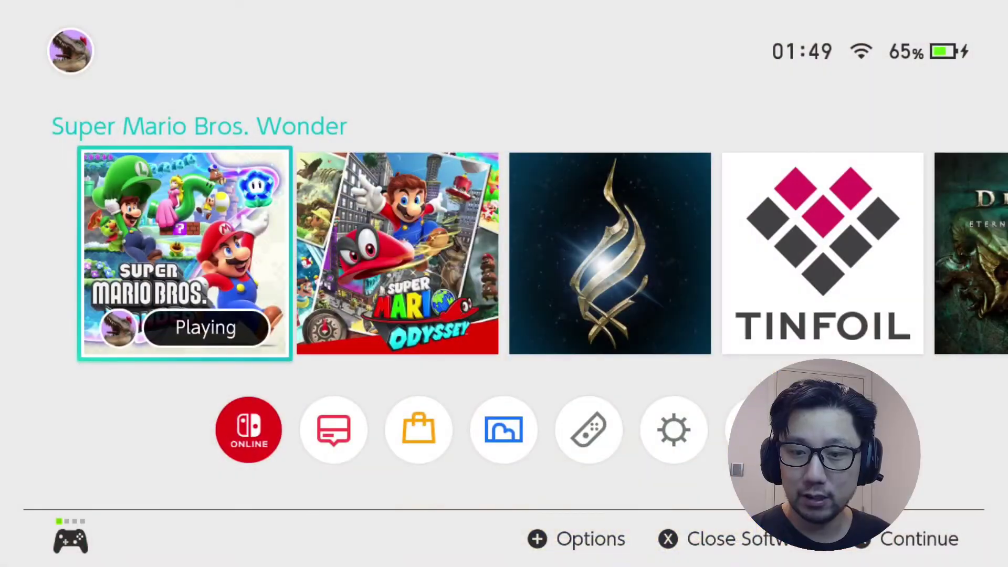
# - Close Super Mario Bros. Wonder and launch hbmenu from the Album entry
pyautogui.press('x')
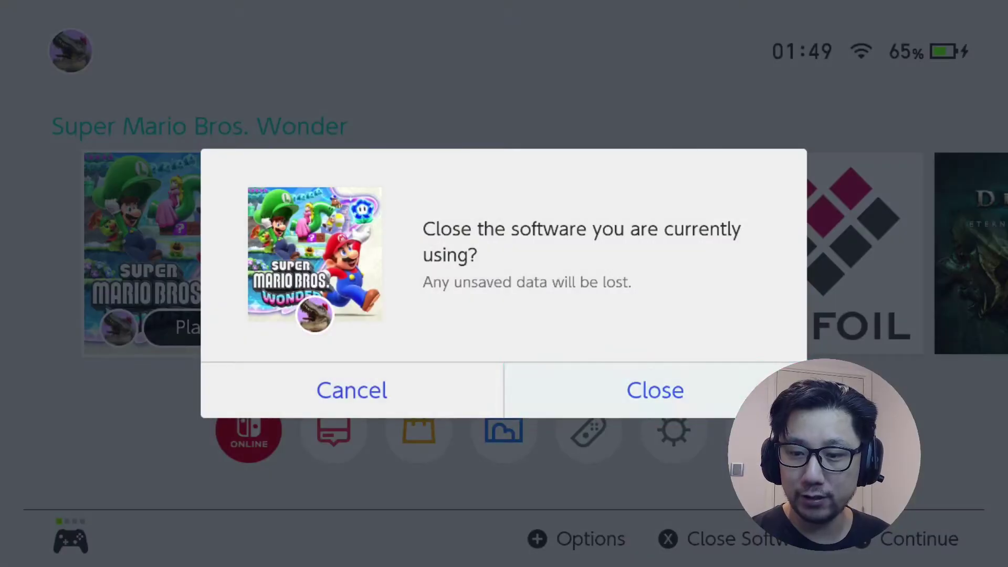
pyautogui.press('a')
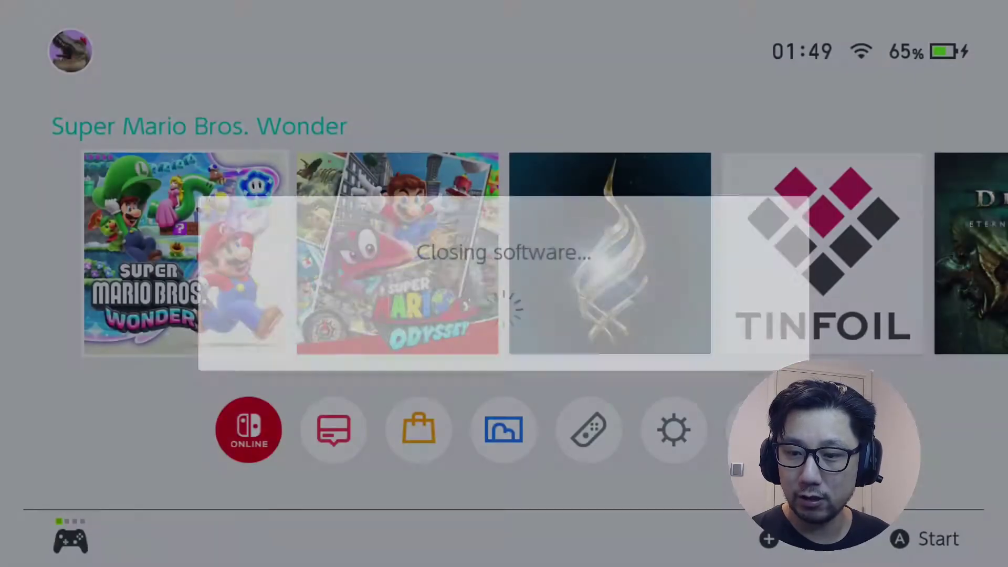
pyautogui.press('Down')
pyautogui.press('Right')
pyautogui.press('Right')
pyautogui.press('Right')
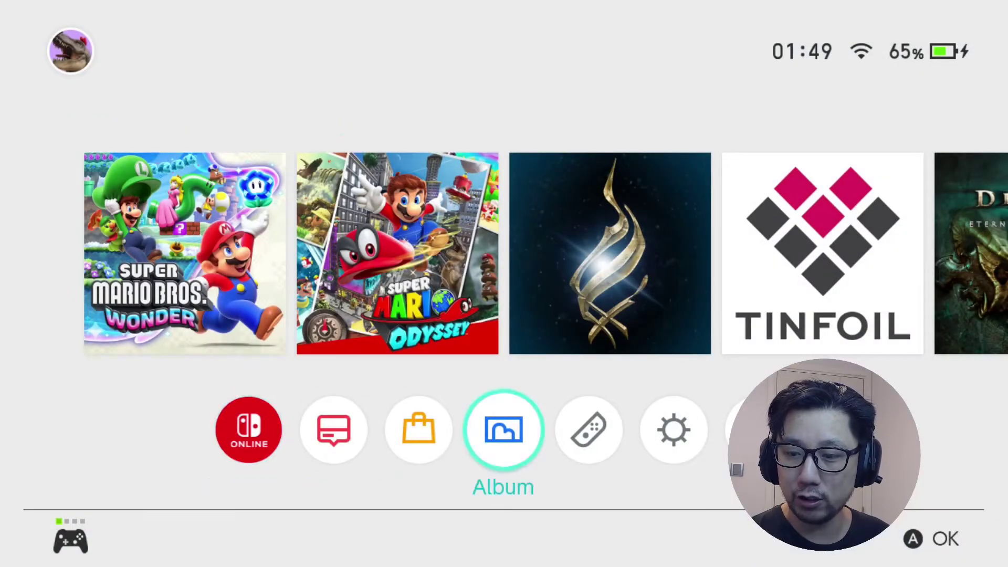
pyautogui.press('a')
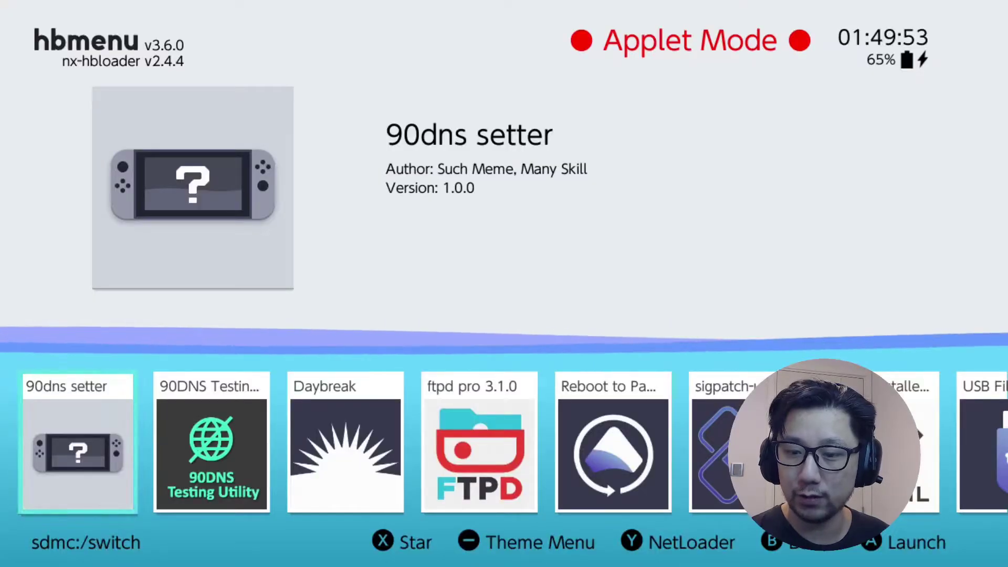
# - Launch ftpd pro 3.1.0 from hbmenu to run the FTP server on port 5000
pyautogui.press('Right')
pyautogui.press('Right')
pyautogui.press('Right')
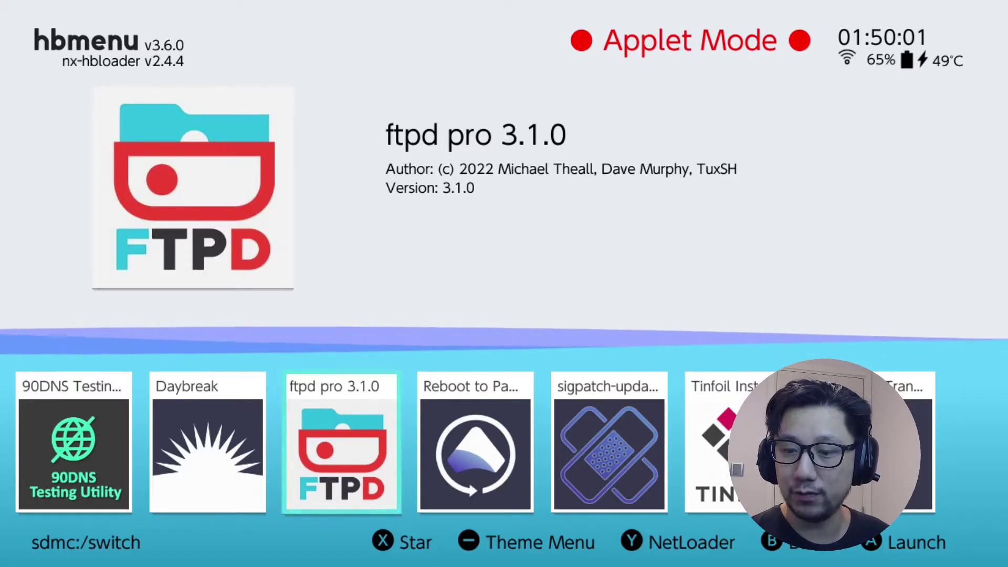
pyautogui.press('a')
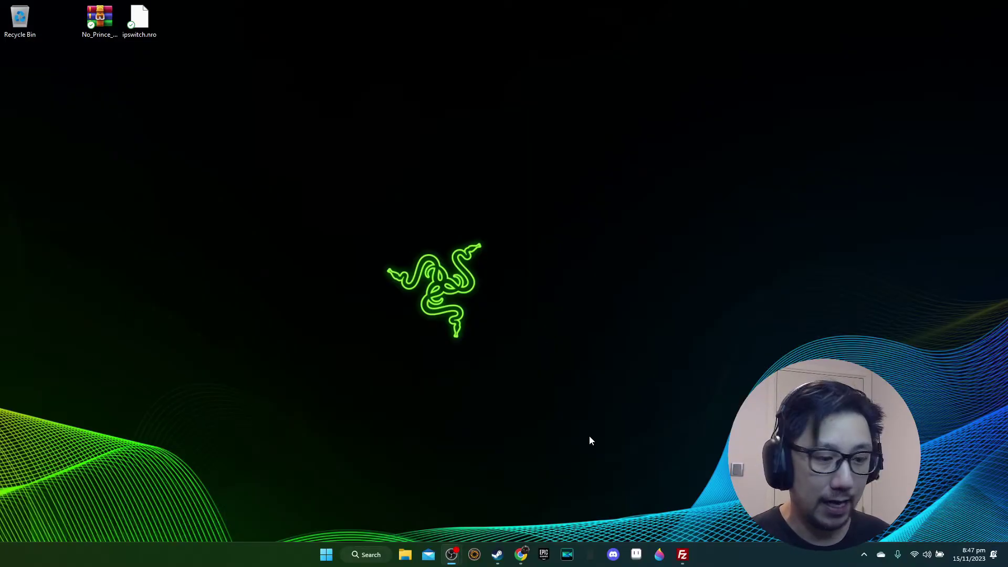
# - On Chrome's No Prince Florian page, highlight the note about converting .pchtxt to .ips
pyautogui.click(523, 549)
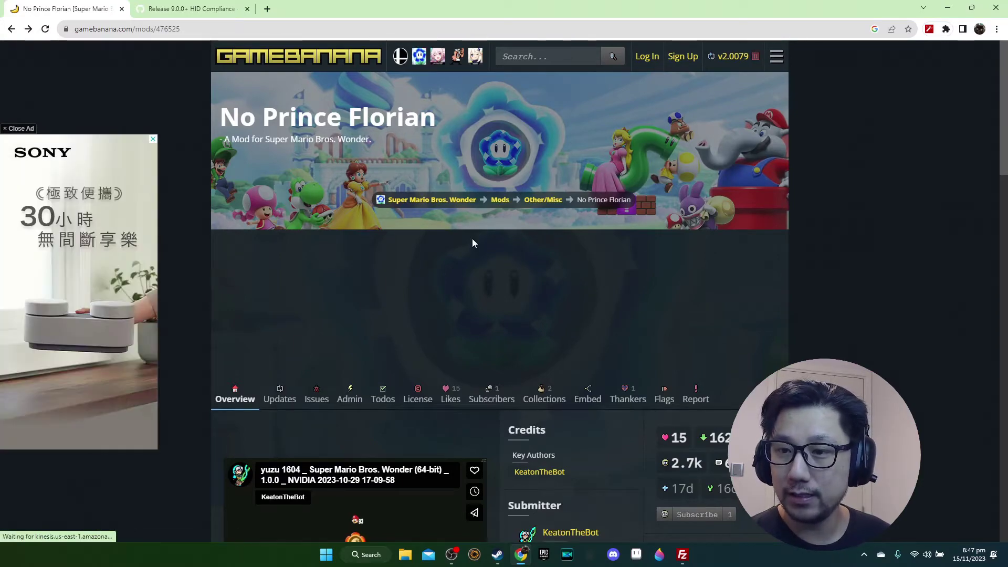
pyautogui.scroll(-8, 438, 209)
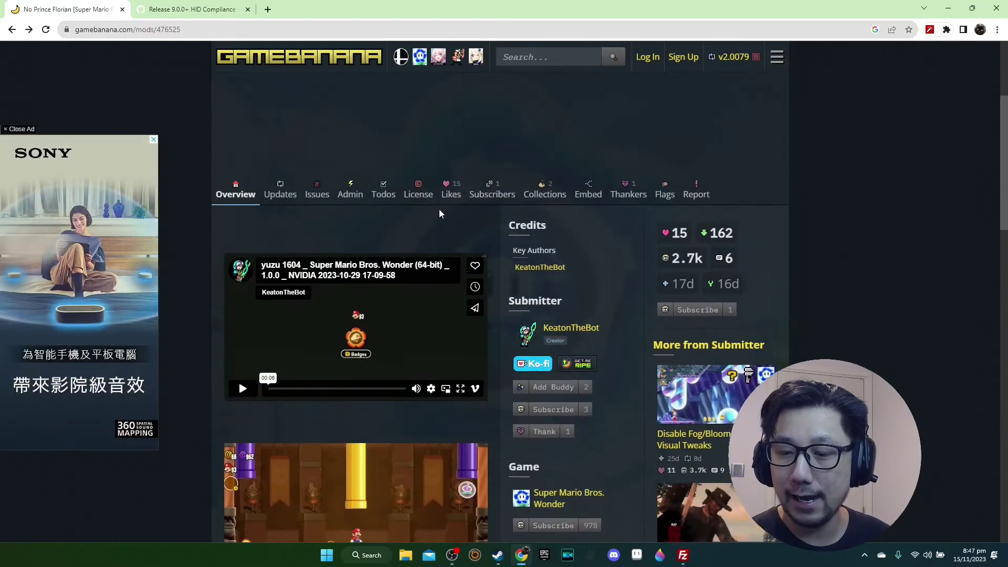
pyautogui.scroll(-3, 439, 209)
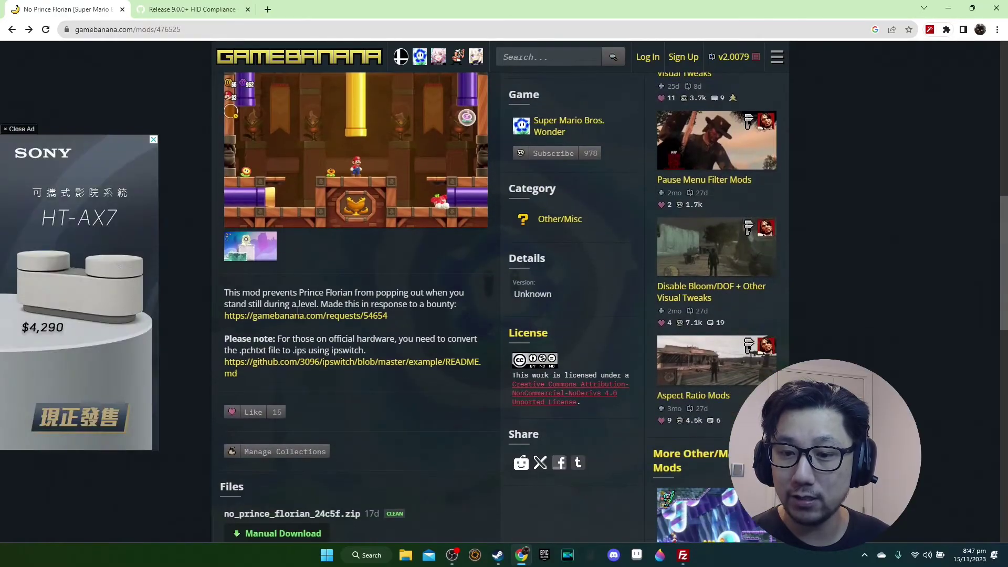
pyautogui.scroll(-2, 310, 293)
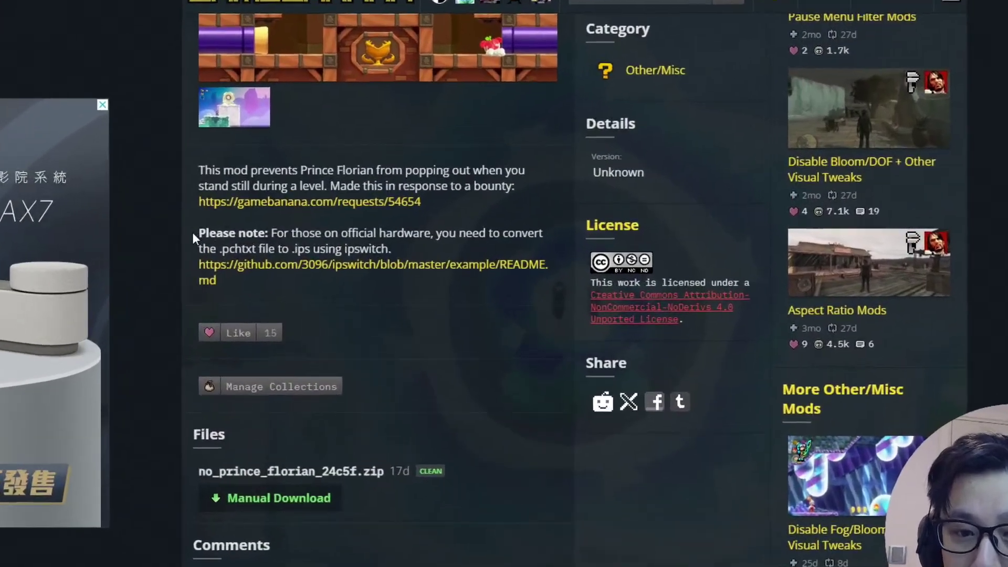
pyautogui.moveTo(221, 235); pyautogui.dragTo(413, 253)
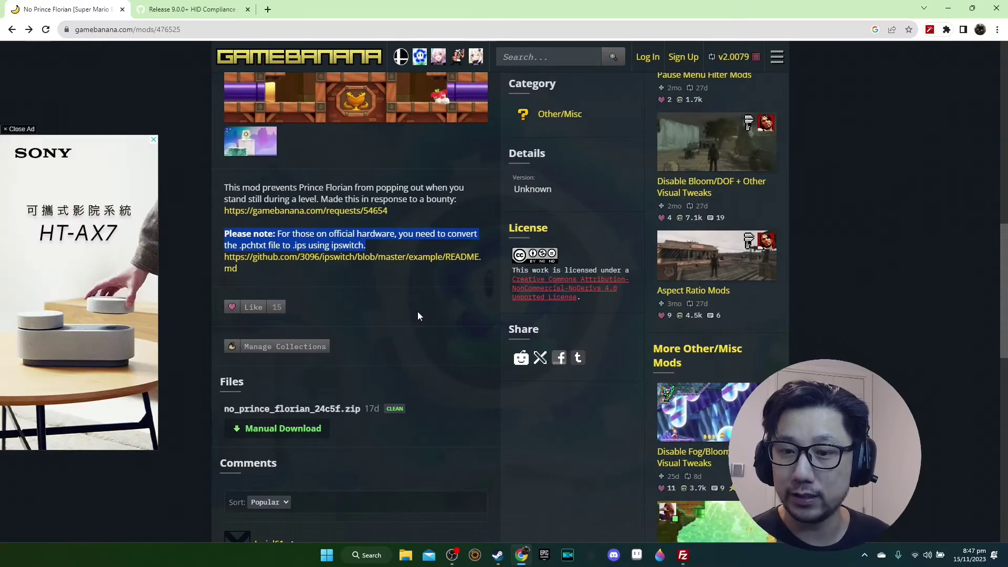
pyautogui.scroll(2, 417, 310)
pyautogui.scroll(1, 417, 310)
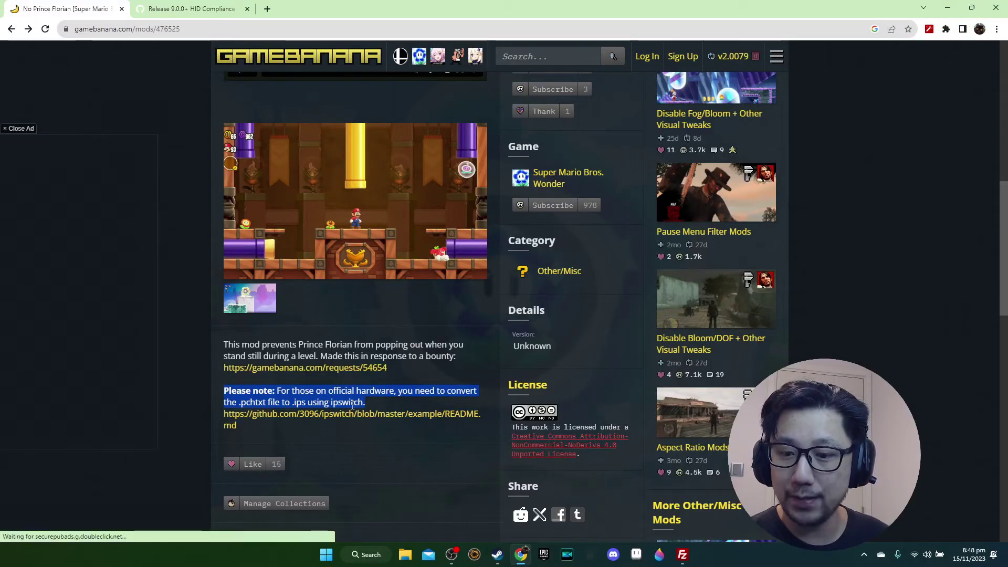
pyautogui.click(184, 15)
pyautogui.scroll(2, 430, 241)
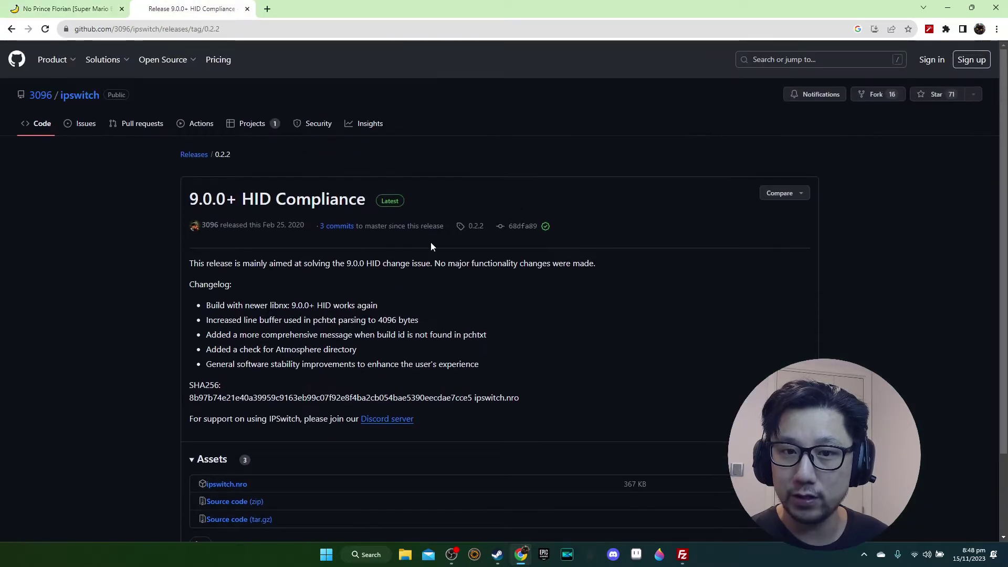
pyautogui.scroll(-3, 428, 327)
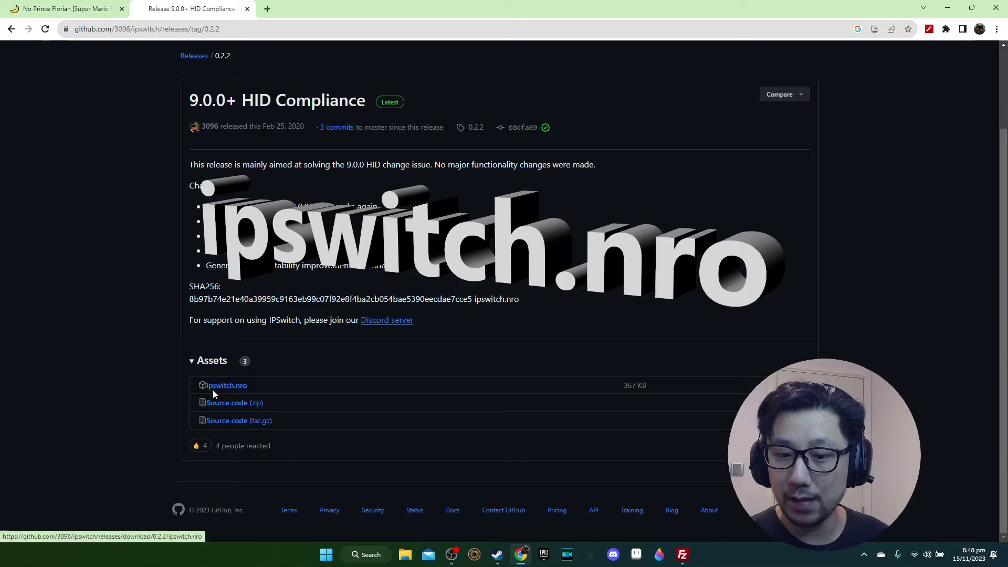
pyautogui.click(947, 8)
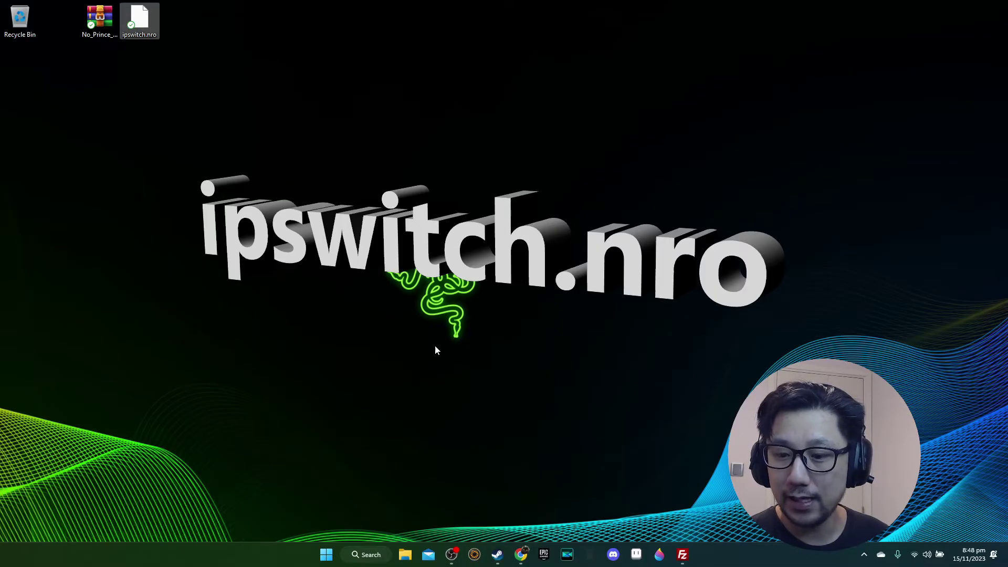
pyautogui.click(521, 555)
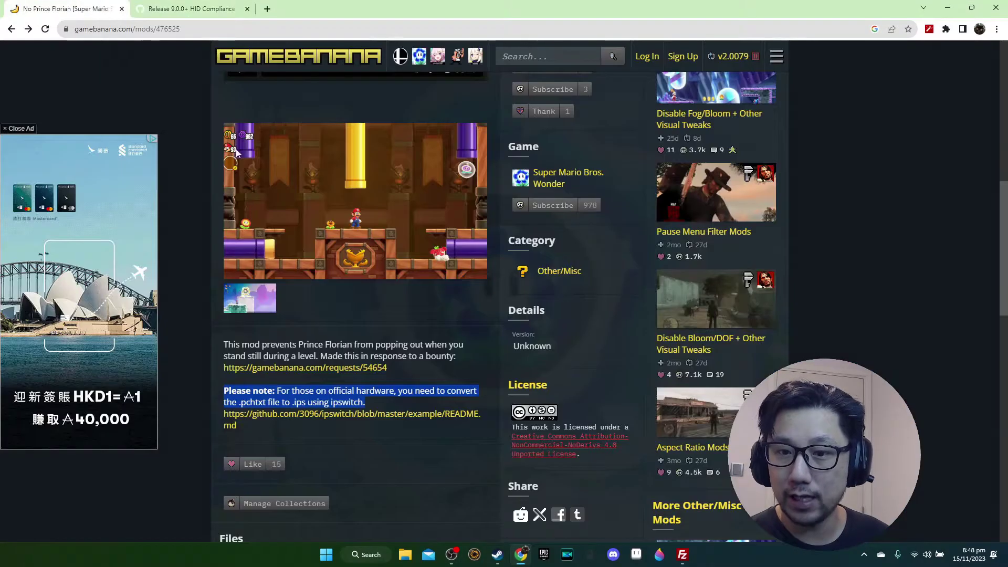
pyautogui.scroll(3, 546, 289)
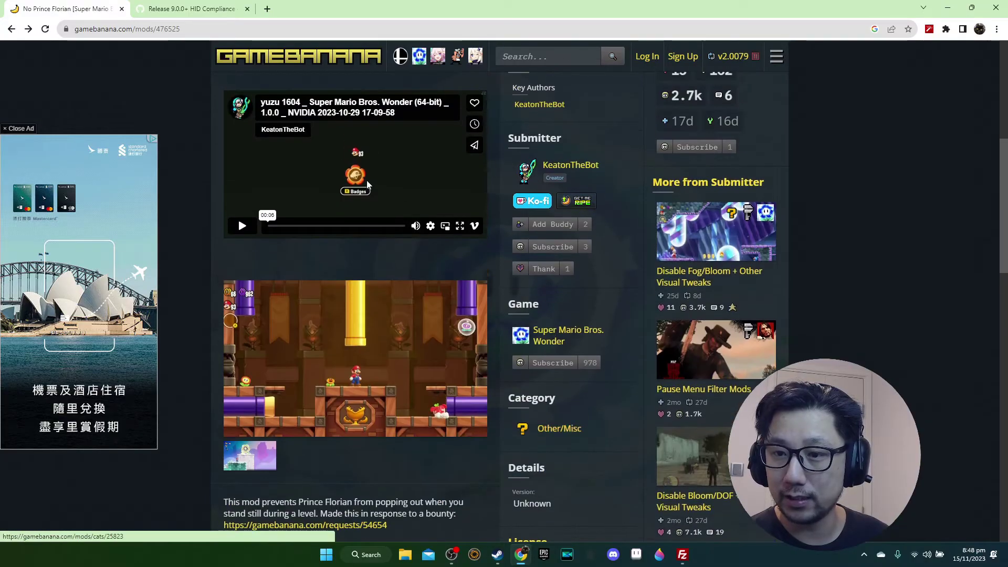
pyautogui.scroll(-9, 439, 228)
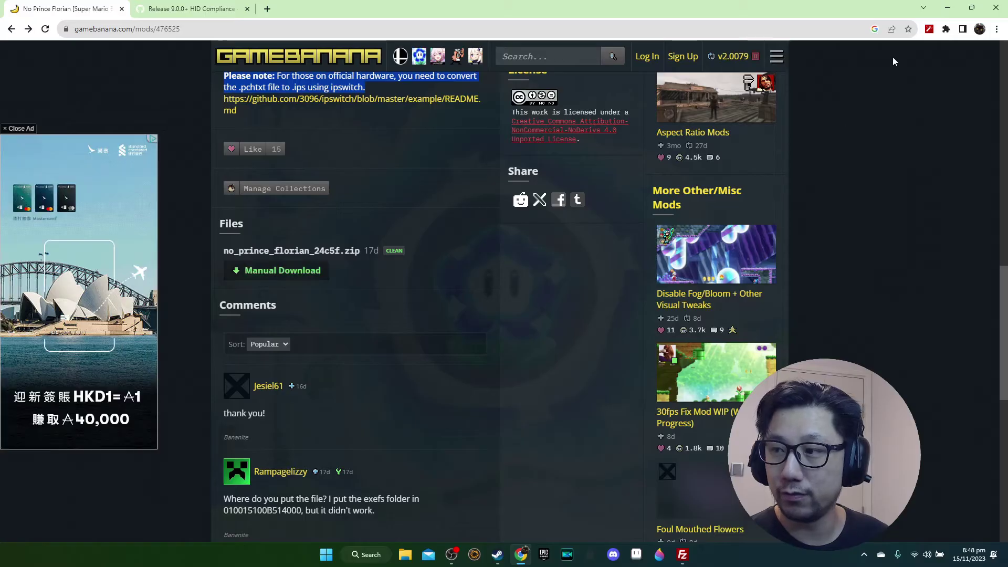
# - Extract the mod zip with WinRAR, place the No Prince Florian folder beside ipswitch.nro, and open it
pyautogui.click(946, 7)
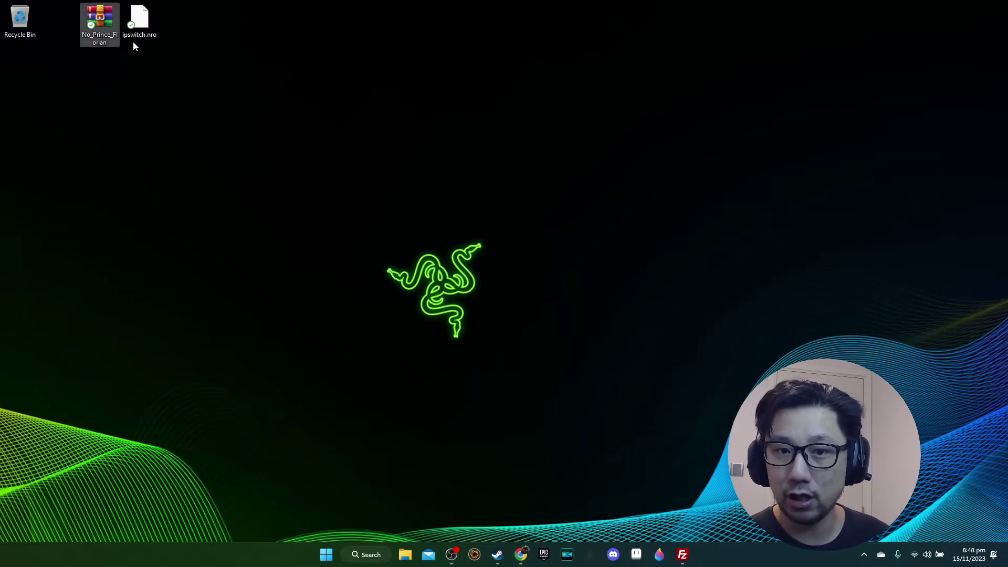
pyautogui.rightClick(103, 20)
pyautogui.click(96, 15)
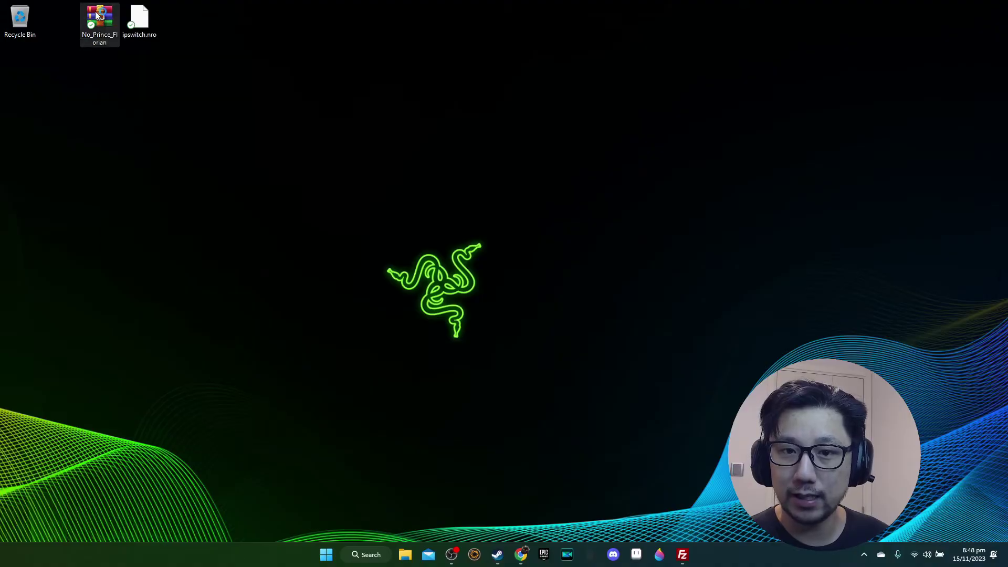
pyautogui.doubleClick(96, 15)
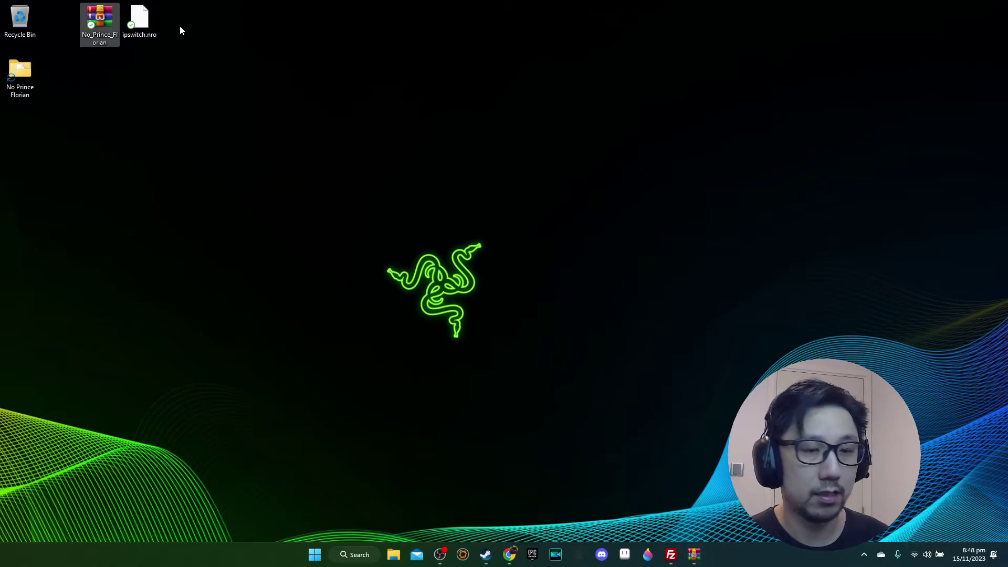
pyautogui.moveTo(42, 78); pyautogui.dragTo(157, 92)
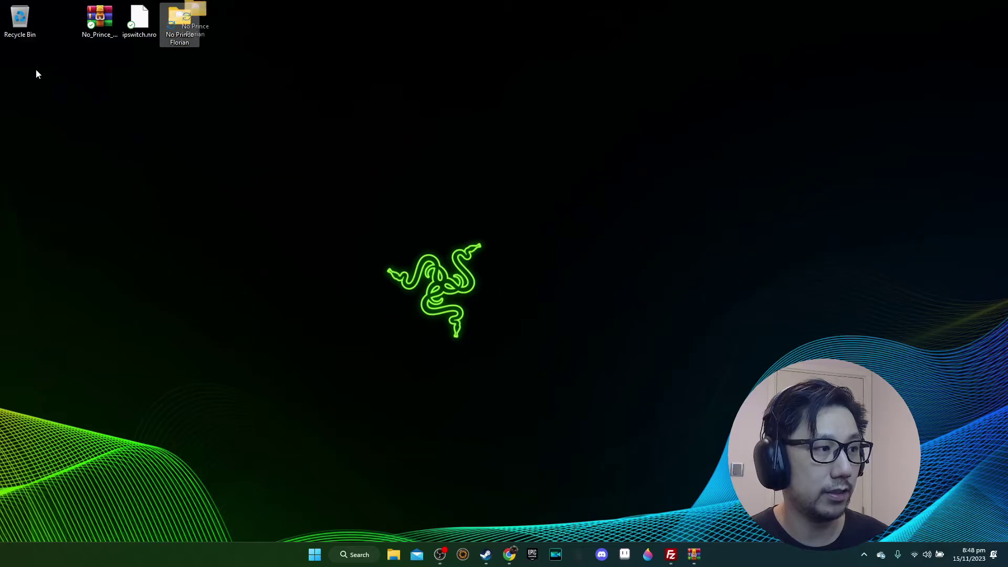
pyautogui.doubleClick(190, 21)
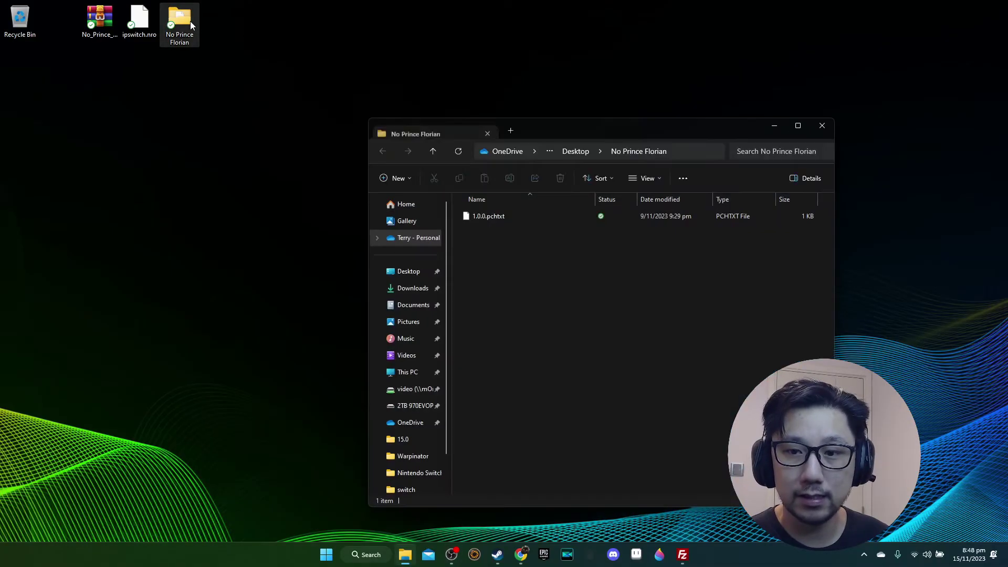
# - Open 1.0.0.pchtxt, always in Notepad, and review the patch text
pyautogui.doubleClick(485, 218)
pyautogui.click(437, 232)
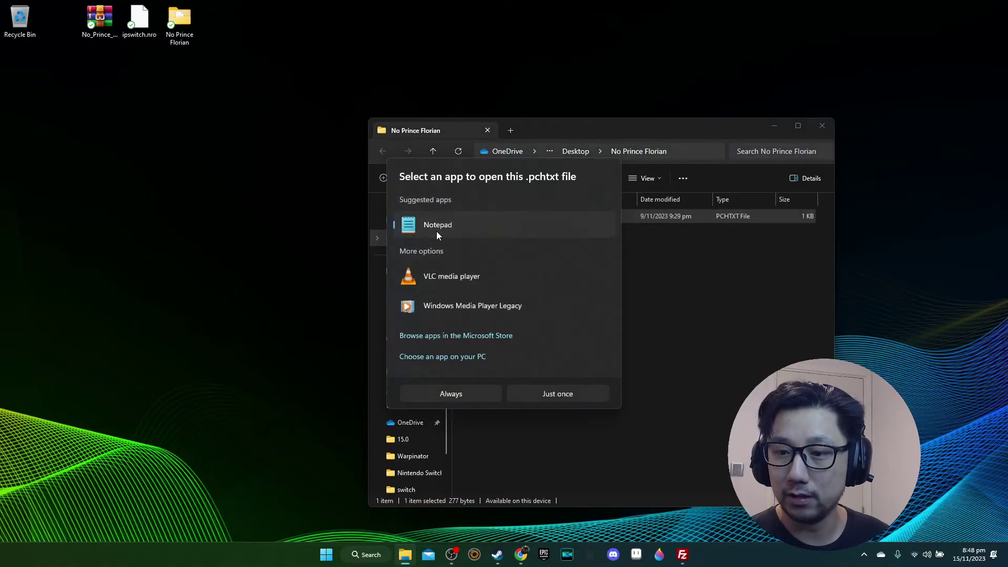
pyautogui.click(476, 392)
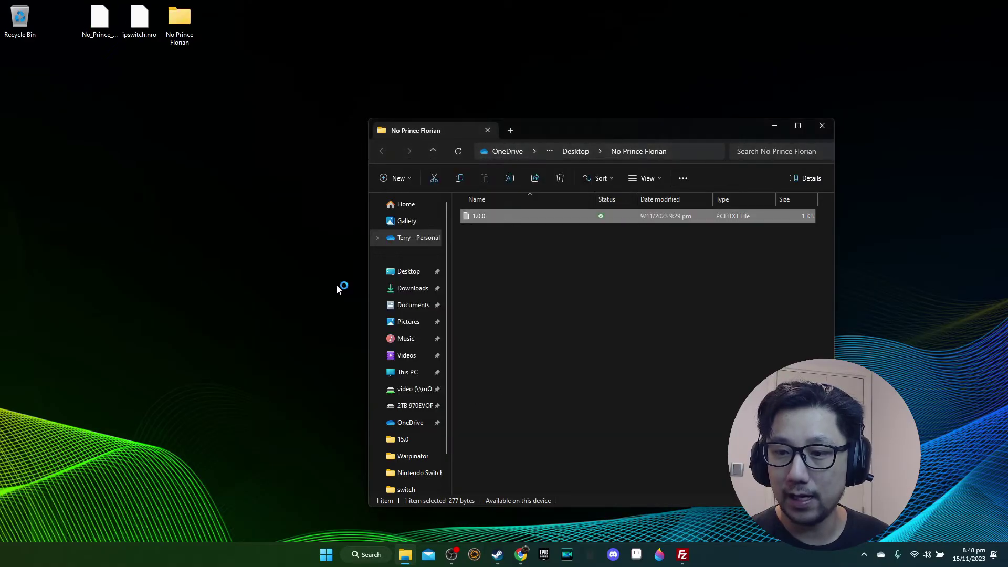
pyautogui.moveTo(436, 307); pyautogui.dragTo(296, 171)
pyautogui.click(547, 260)
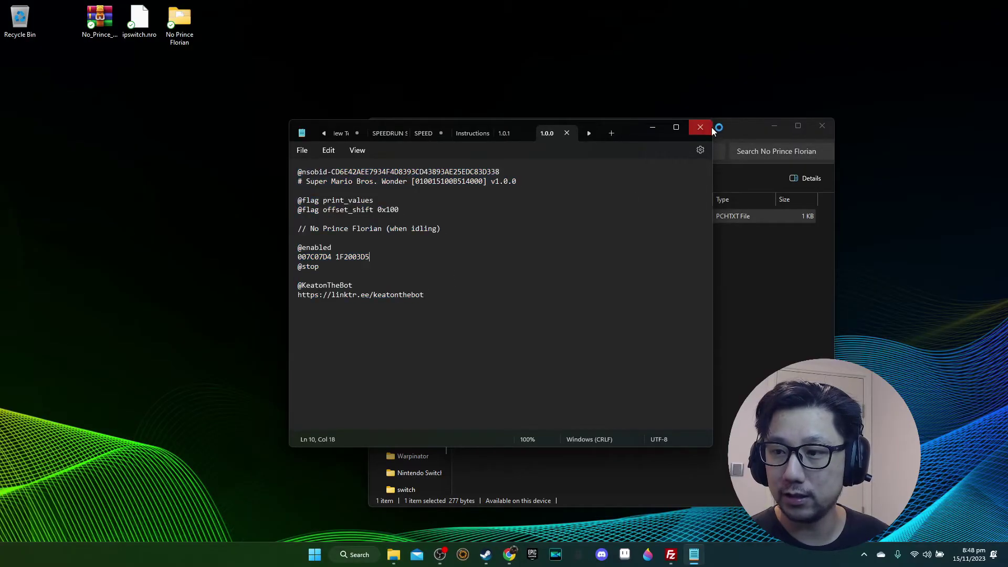
# - Close Notepad and the No Prince Florian folder window, returning to FileZilla
pyautogui.click(700, 126)
pyautogui.click(821, 126)
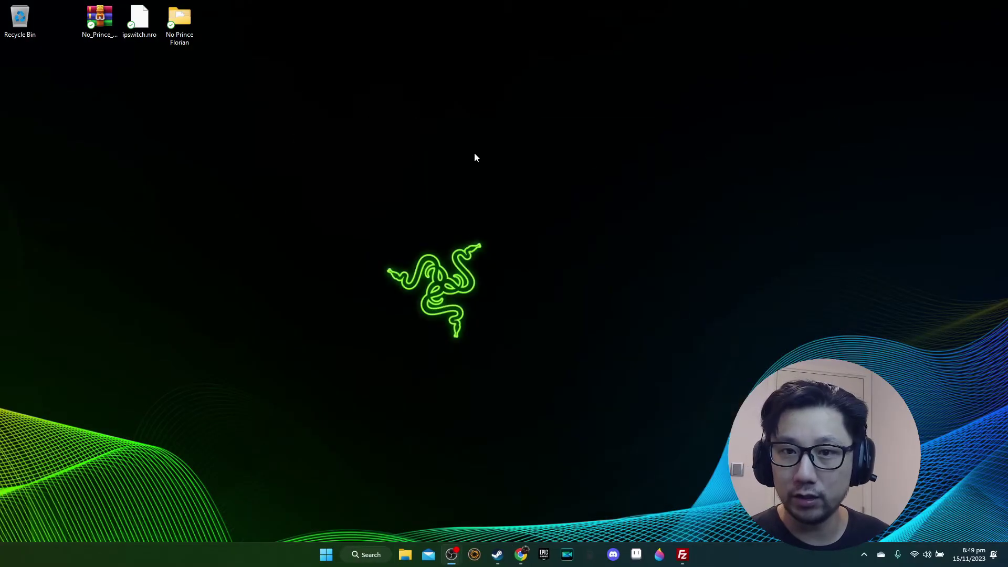
pyautogui.click(681, 555)
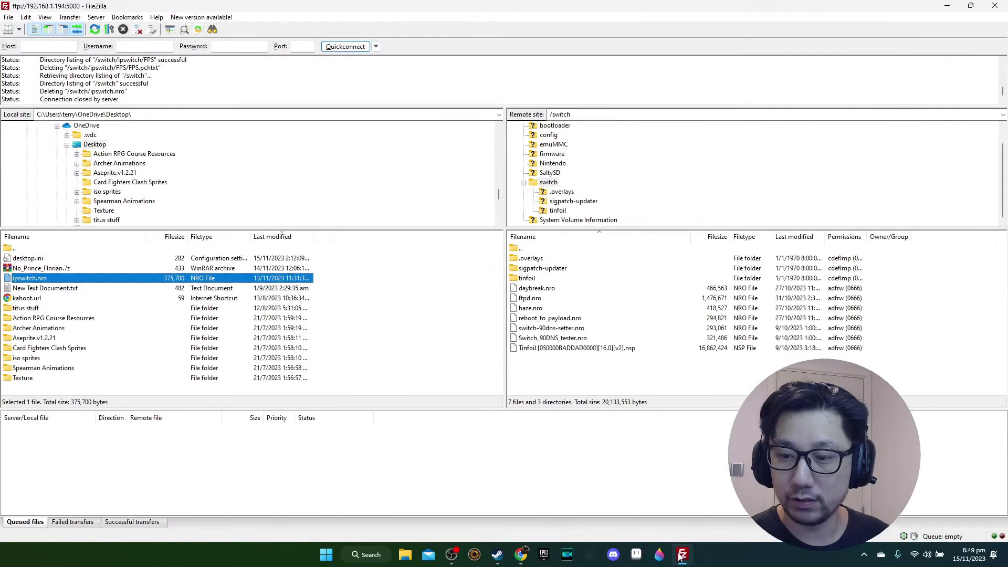
# - Reconnect to the Switch at ftp://192.168.1.194:5000 from the Quickconnect history
pyautogui.click(376, 47)
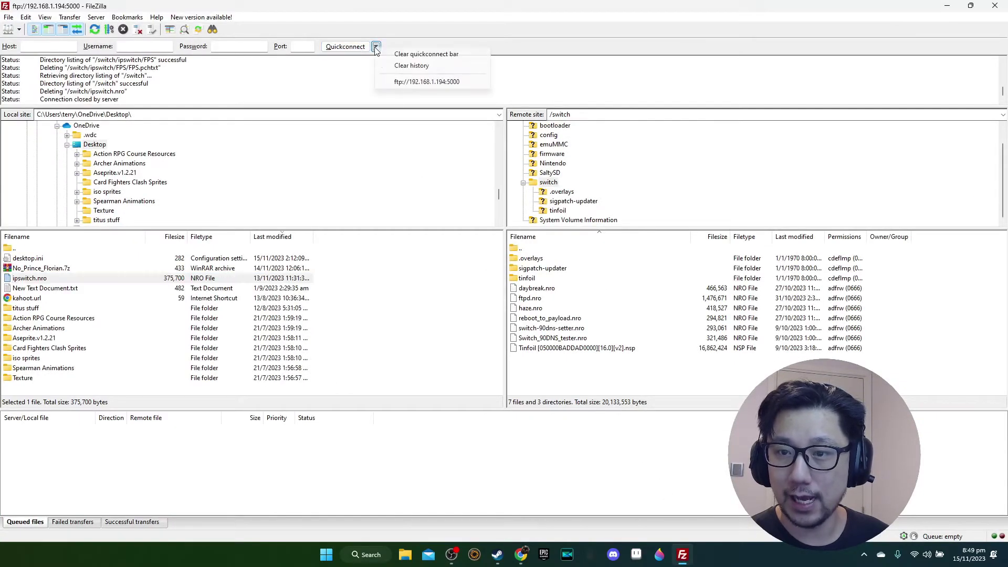
pyautogui.click(457, 84)
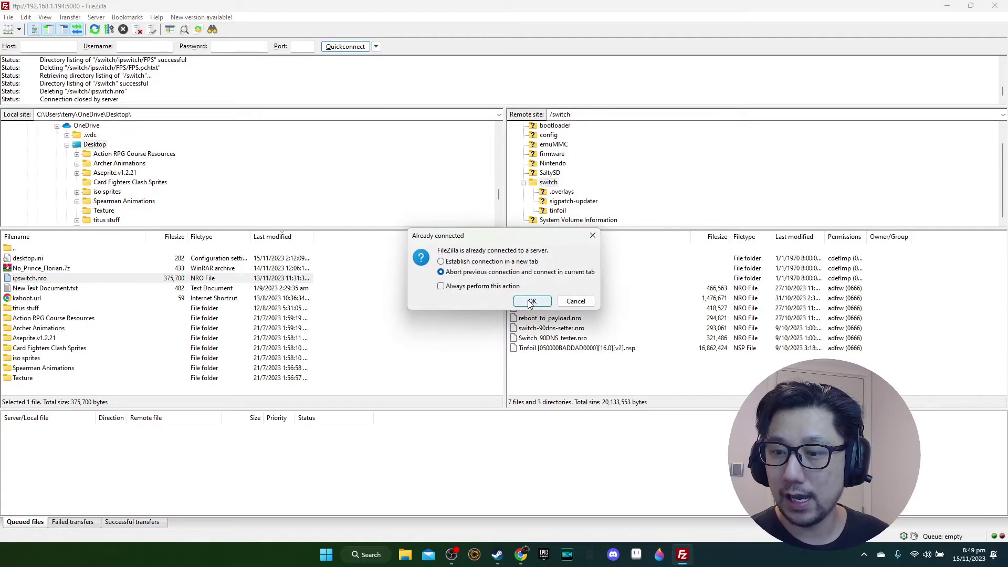
pyautogui.click(531, 302)
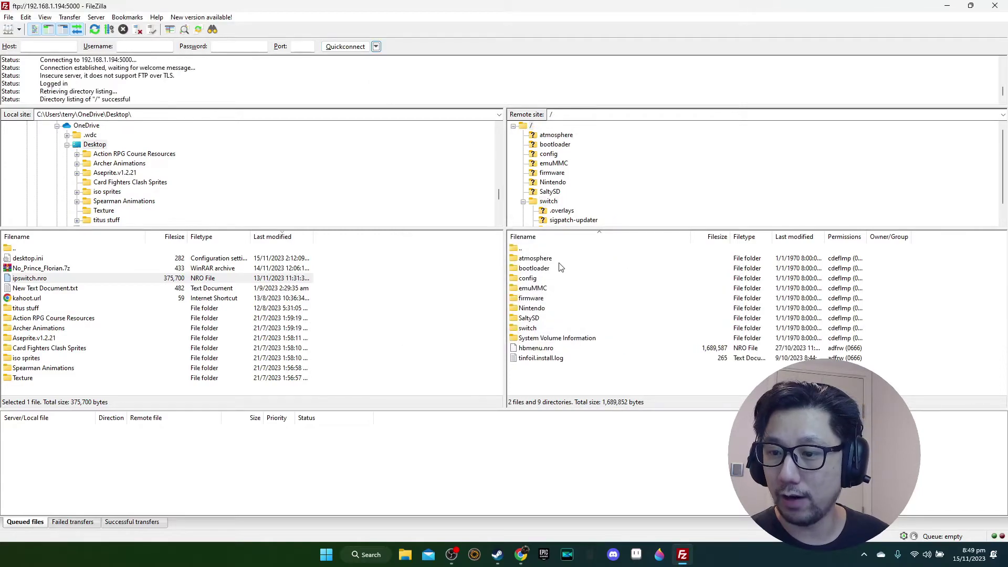
pyautogui.click(528, 250)
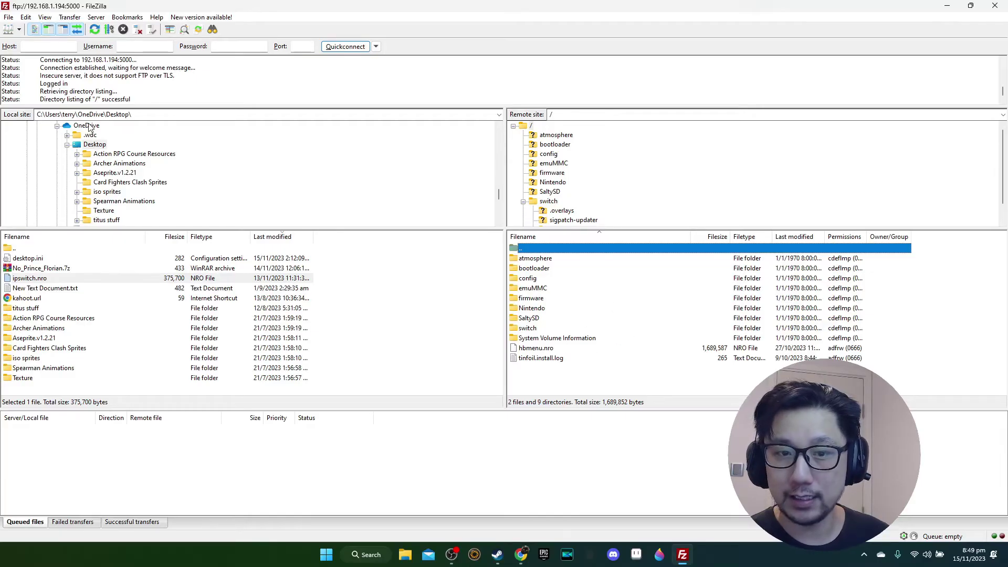
# - Refresh the local Desktop listing so the No Prince Florian folder shows up
pyautogui.click(93, 144)
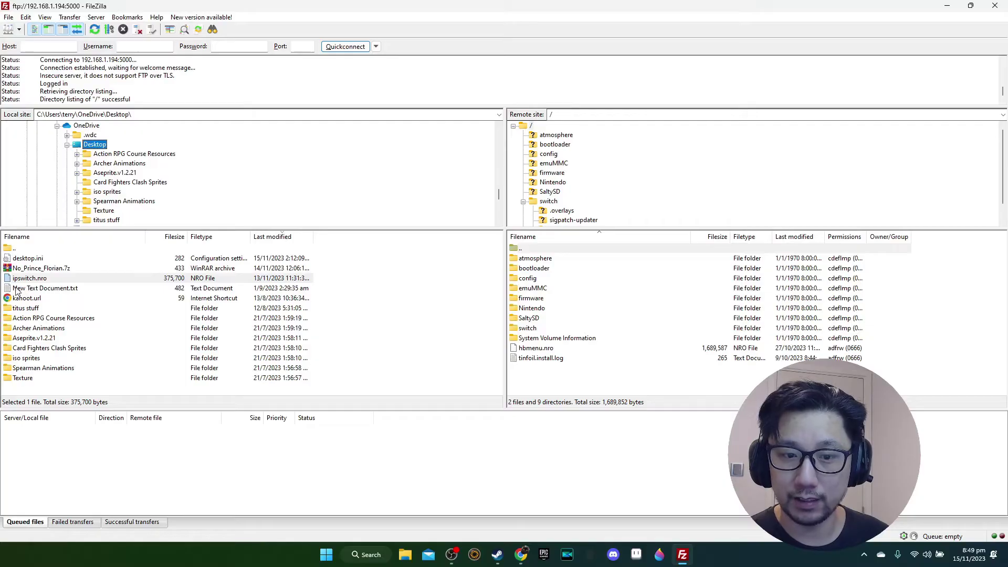
pyautogui.doubleClick(17, 248)
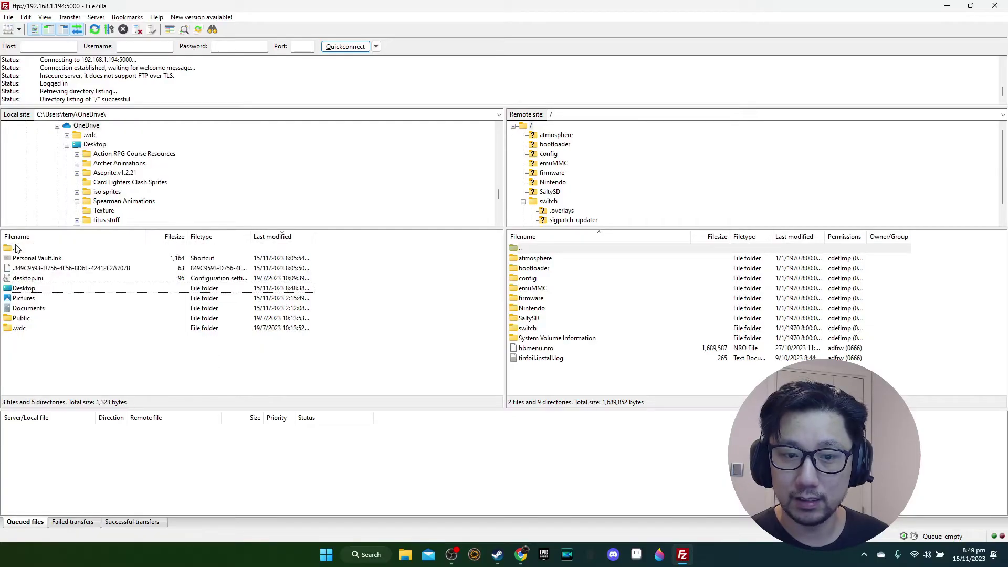
pyautogui.doubleClick(26, 288)
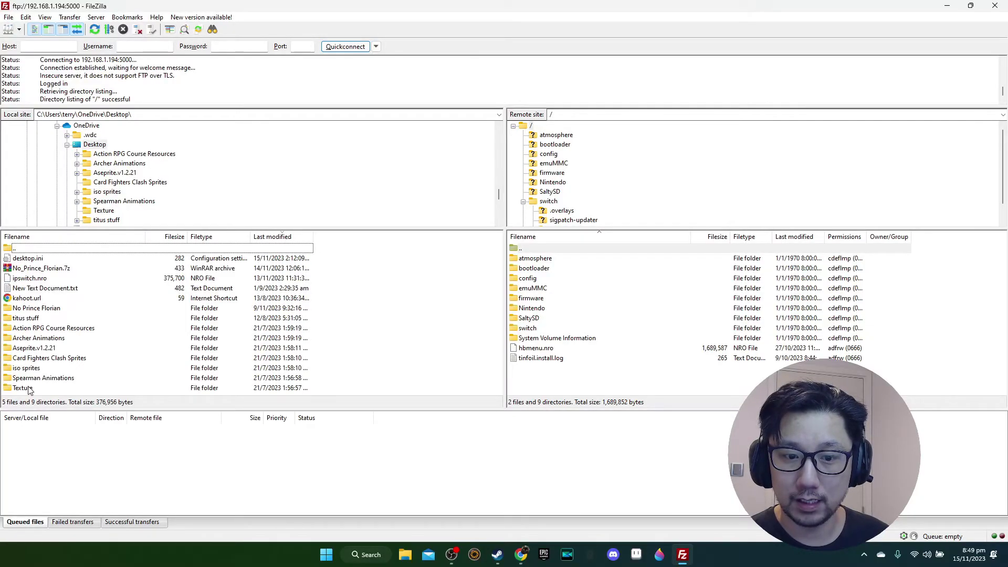
pyautogui.click(20, 312)
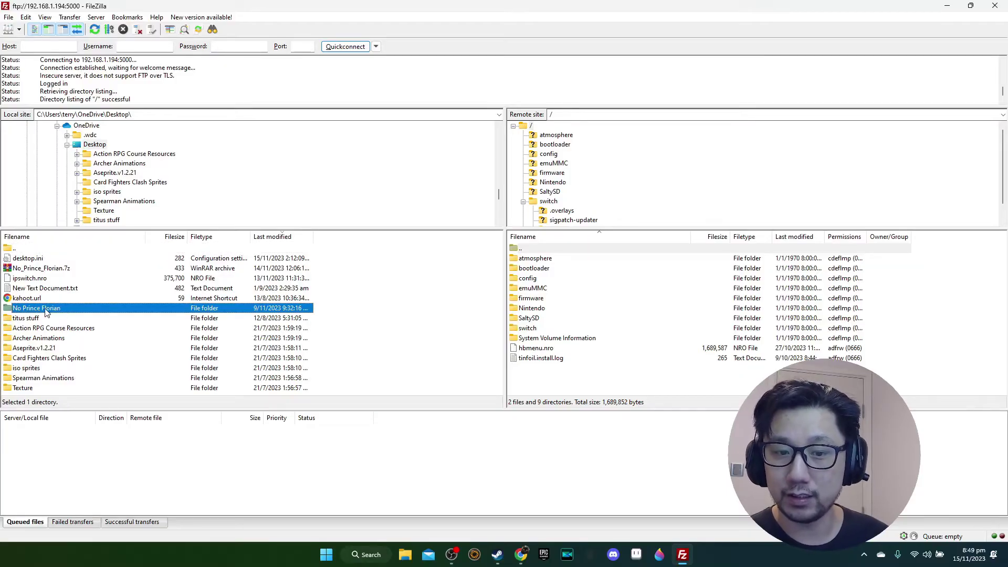
# - Open /switch on the Switch and upload ipswitch.nro (375,700 bytes) into it
pyautogui.click(578, 319)
pyautogui.click(533, 329)
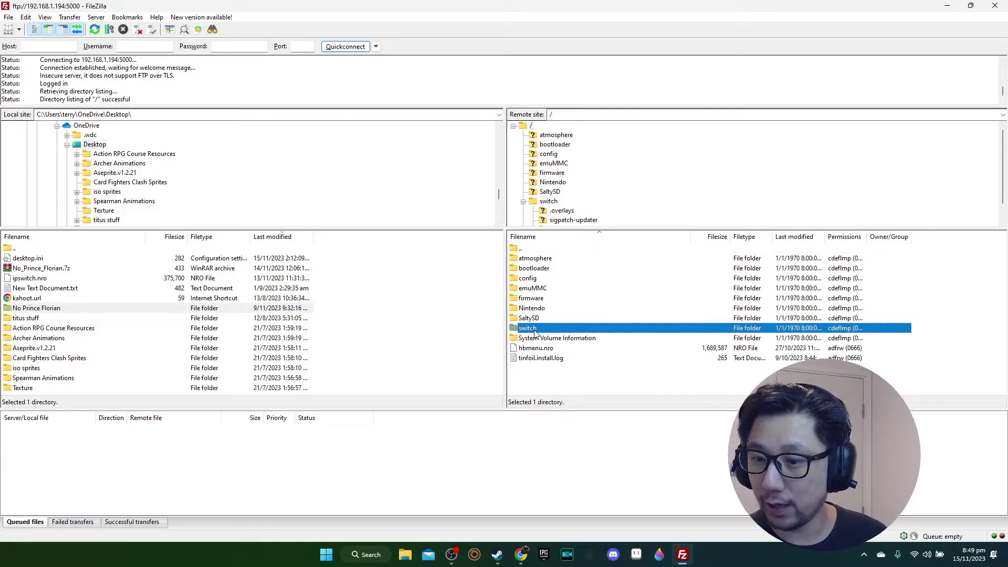
pyautogui.doubleClick(532, 330)
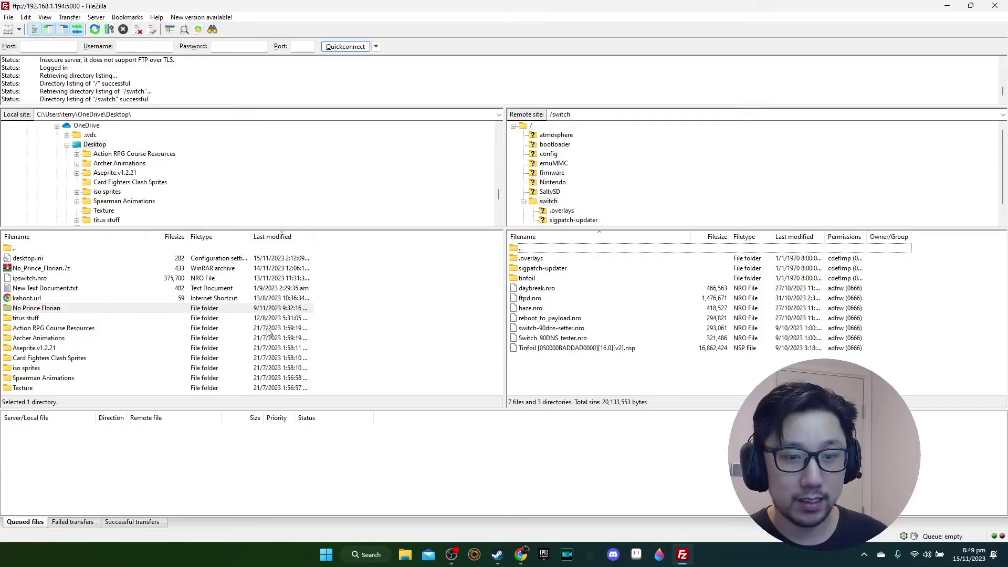
pyautogui.click(19, 280)
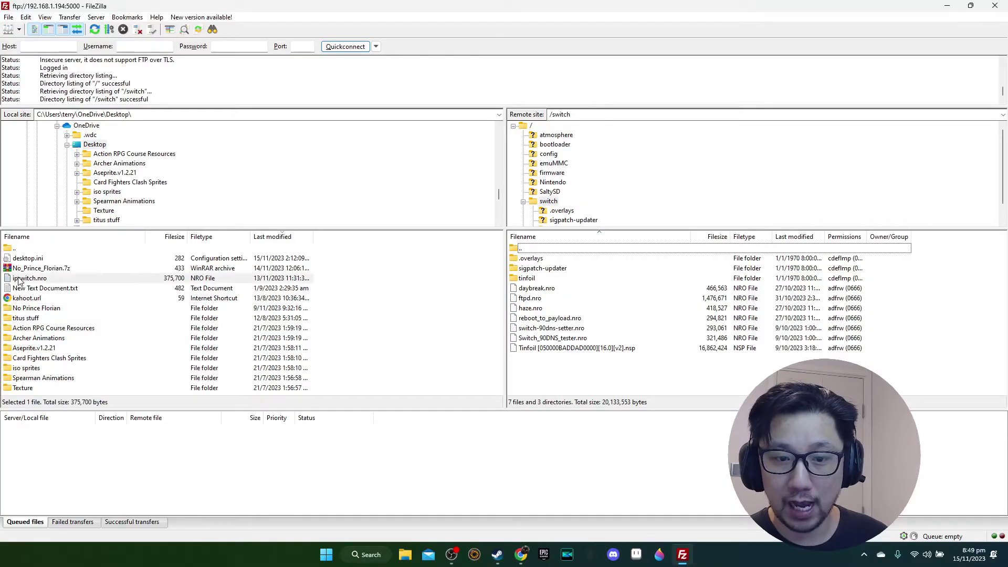
pyautogui.moveTo(19, 280); pyautogui.dragTo(549, 378)
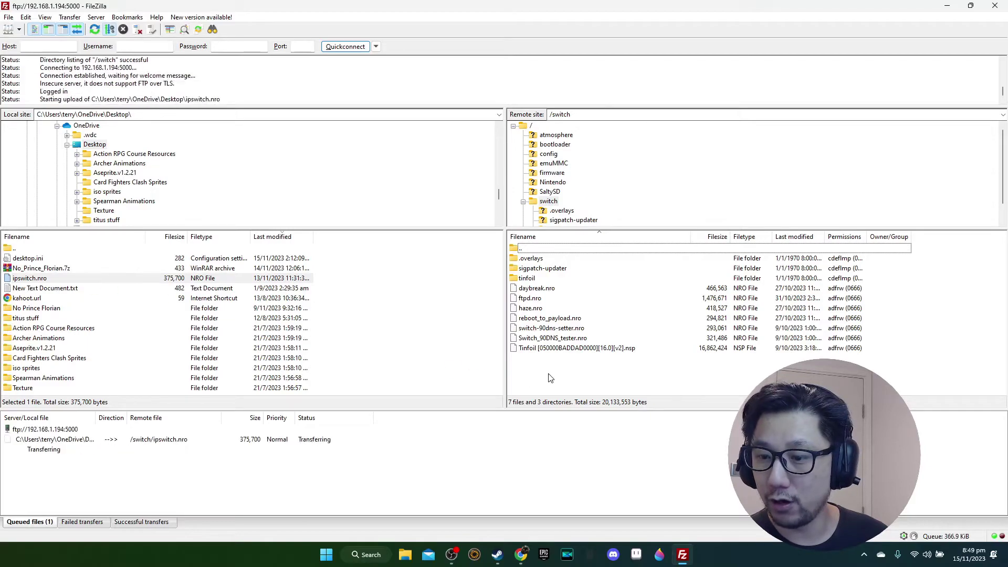
pyautogui.click(533, 319)
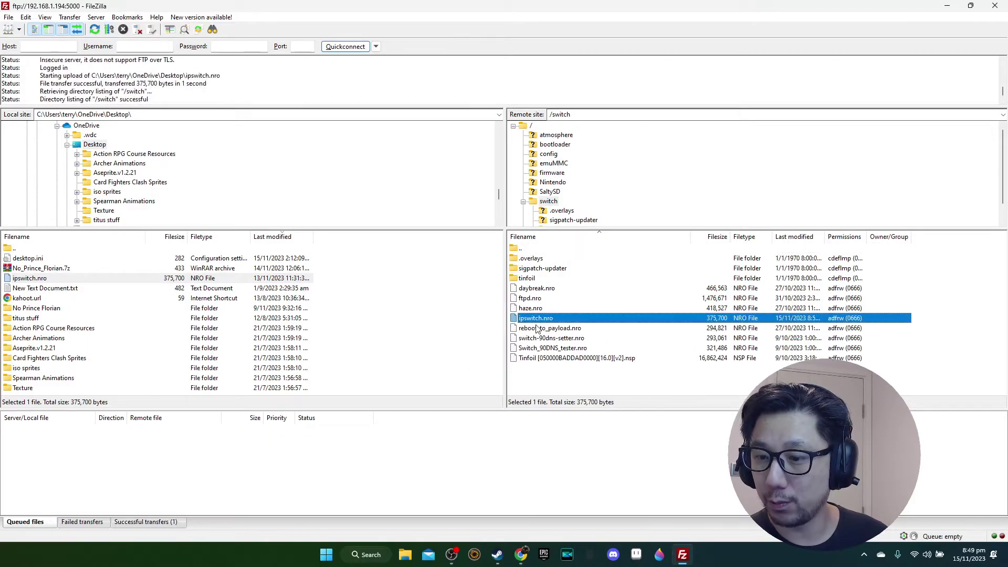
pyautogui.rightClick(534, 374)
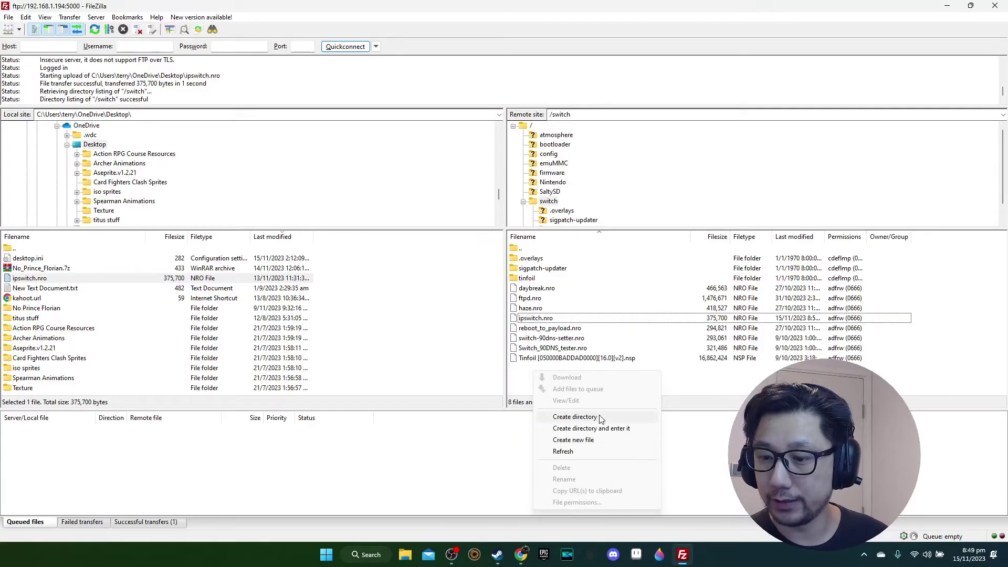
# - Create a new ipswitch folder in /switch and open its empty listing
pyautogui.click(574, 417)
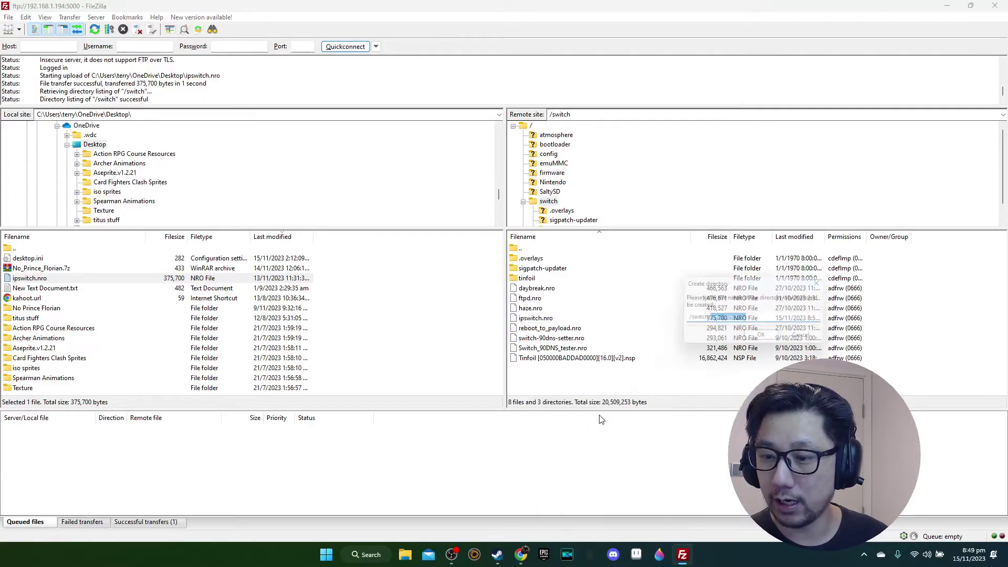
pyautogui.write('ipswtich')
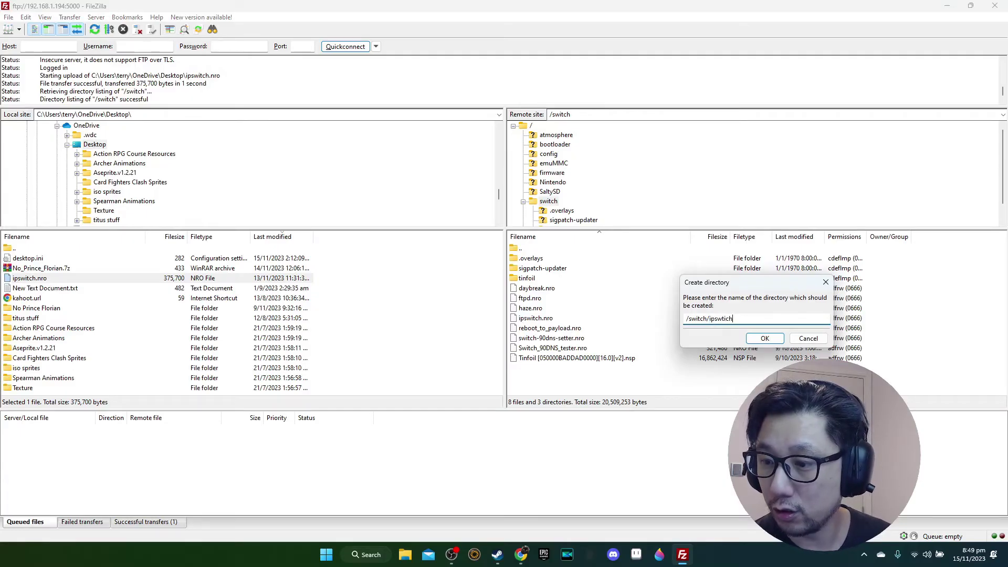
pyautogui.write('itch')
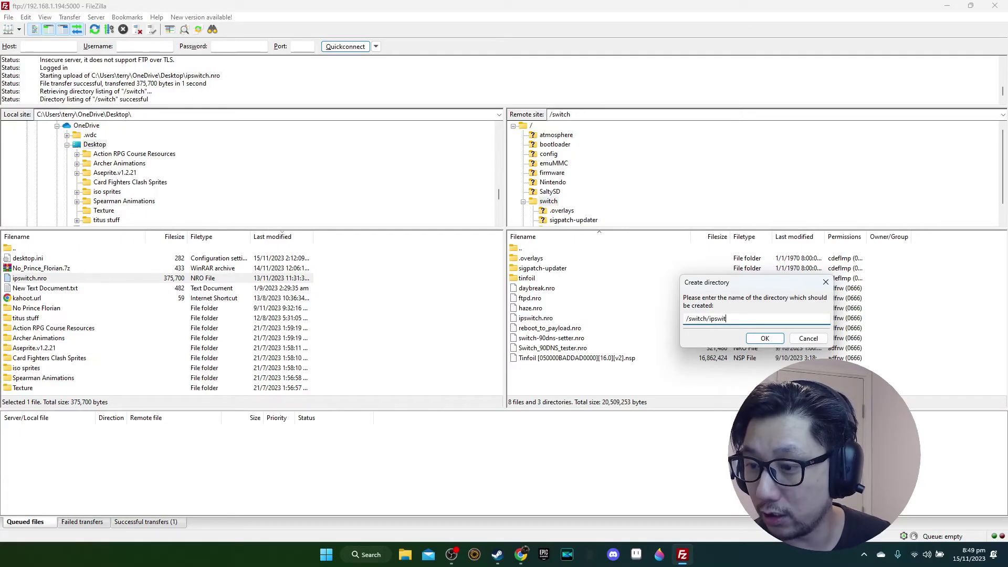
pyautogui.press('Return')
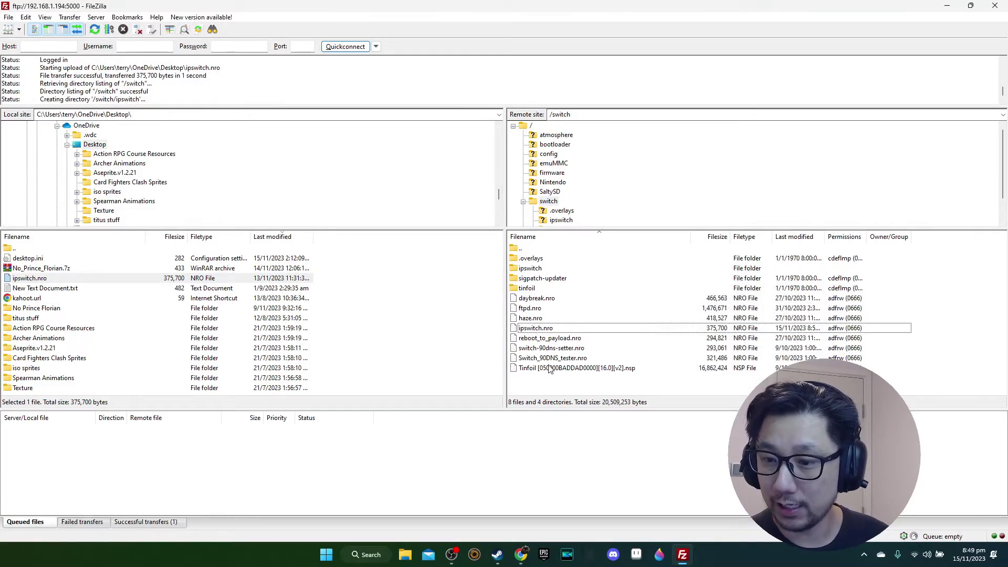
pyautogui.click(531, 269)
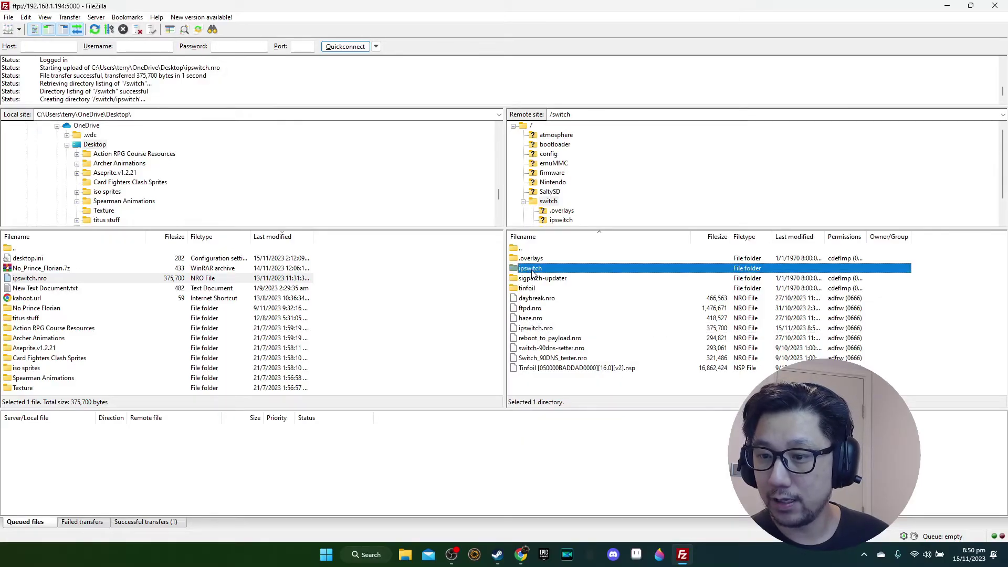
pyautogui.doubleClick(531, 270)
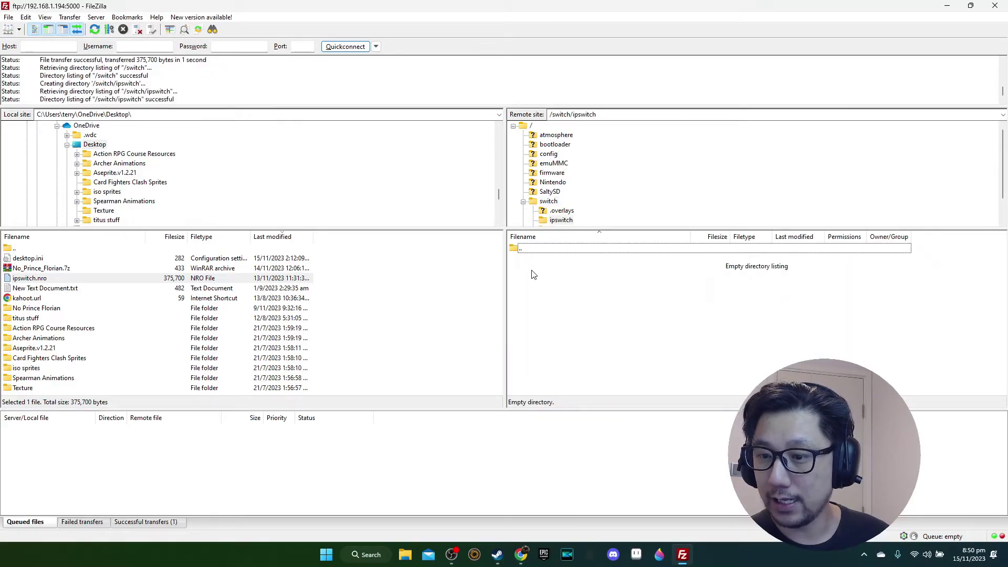
# - Upload the local No Prince Florian folder into /switch/ipswitch on the Switch
pyautogui.click(24, 308)
pyautogui.keyDown('shift'); pyautogui.click(24, 318); pyautogui.keyUp('shift')
pyautogui.moveTo(24, 318); pyautogui.dragTo(577, 295)
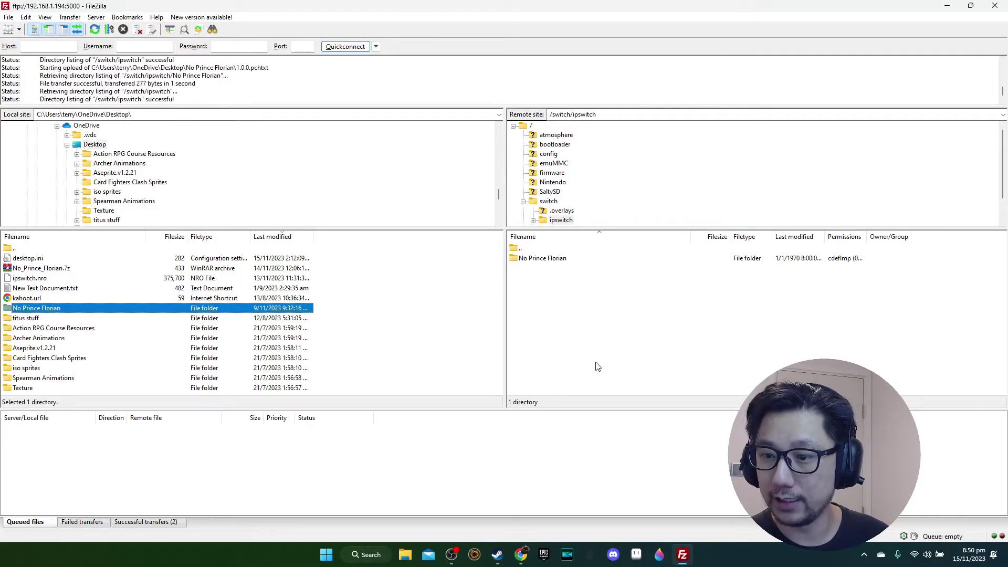
# - Browse back to /switch/ipswitch/No Prince Florian and check 1.0.0.pchtxt (277 bytes)
pyautogui.doubleClick(544, 248)
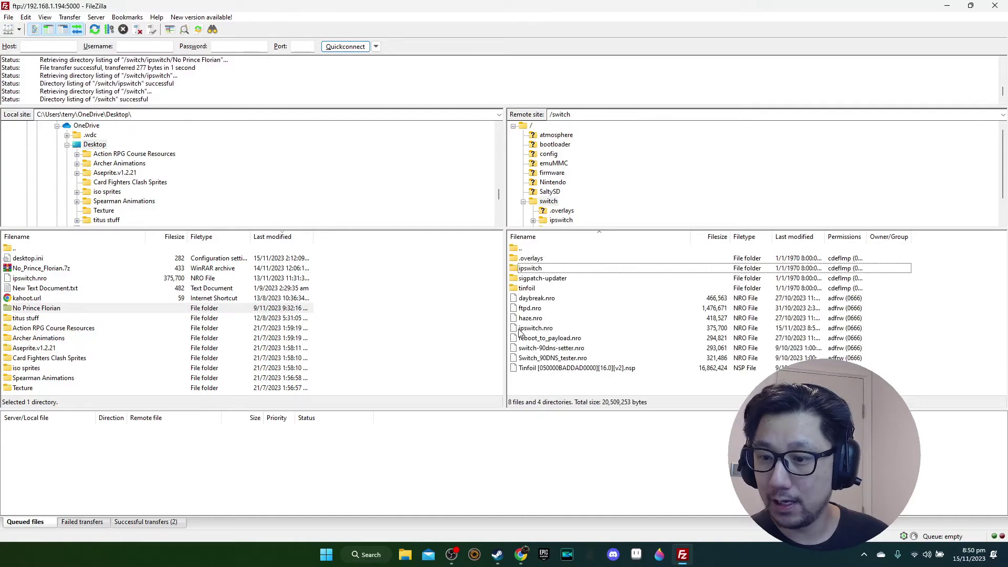
pyautogui.click(558, 329)
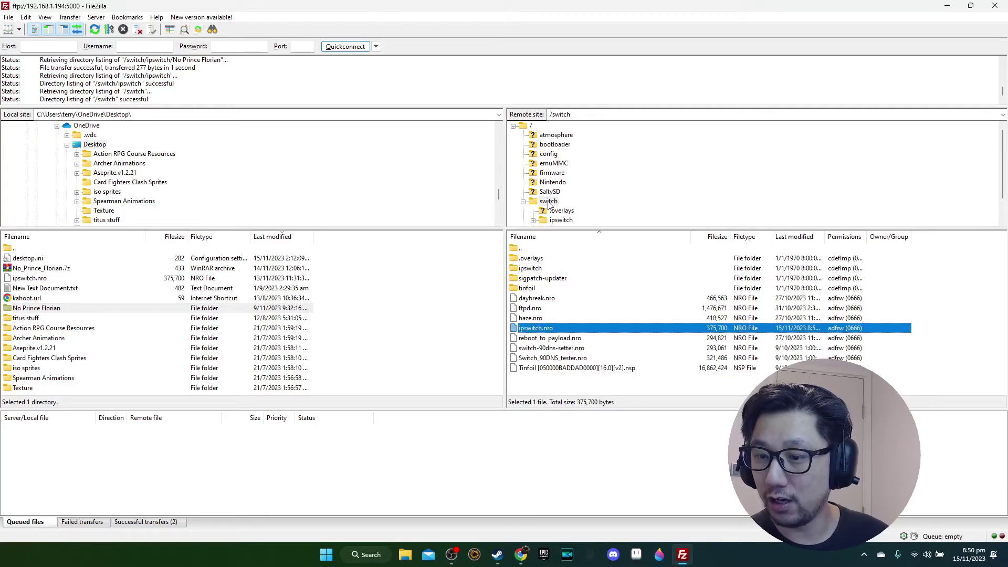
pyautogui.doubleClick(527, 250)
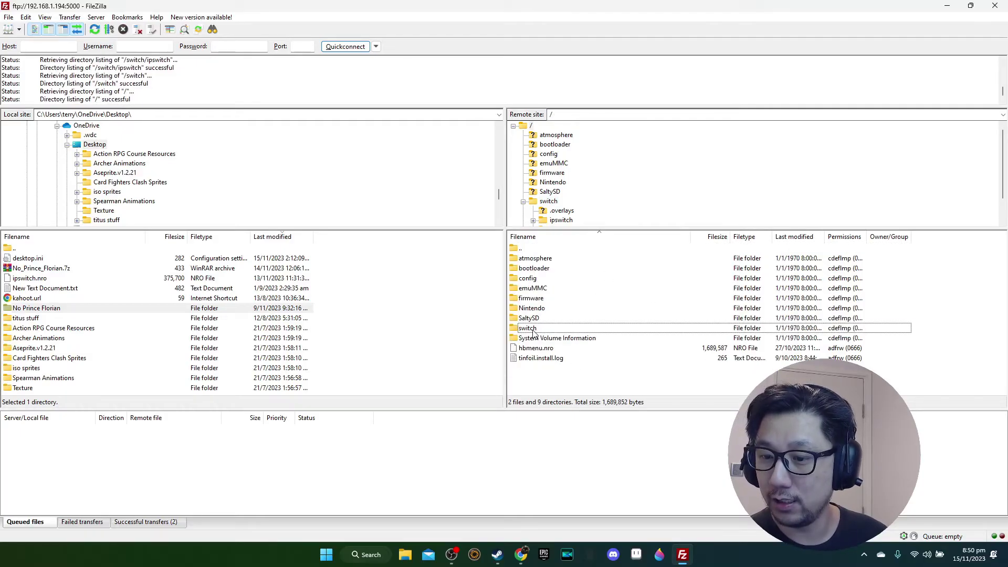
pyautogui.doubleClick(533, 329)
pyautogui.click(527, 331)
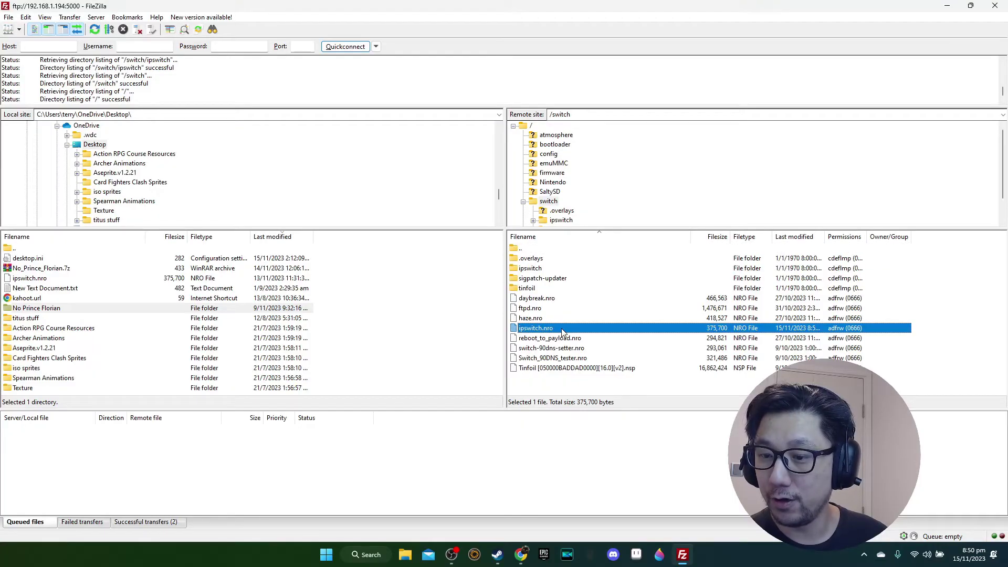
pyautogui.click(535, 271)
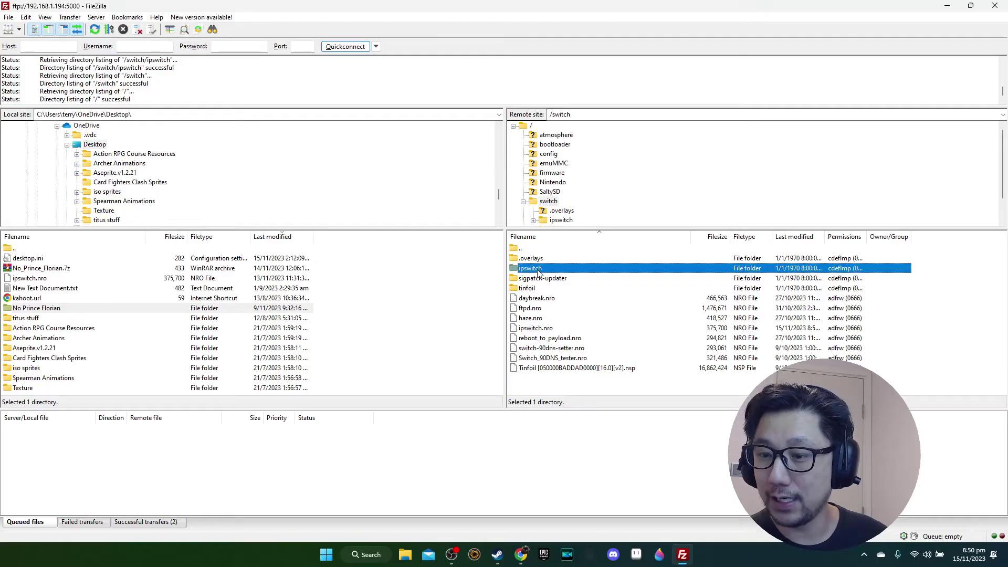
pyautogui.doubleClick(540, 271)
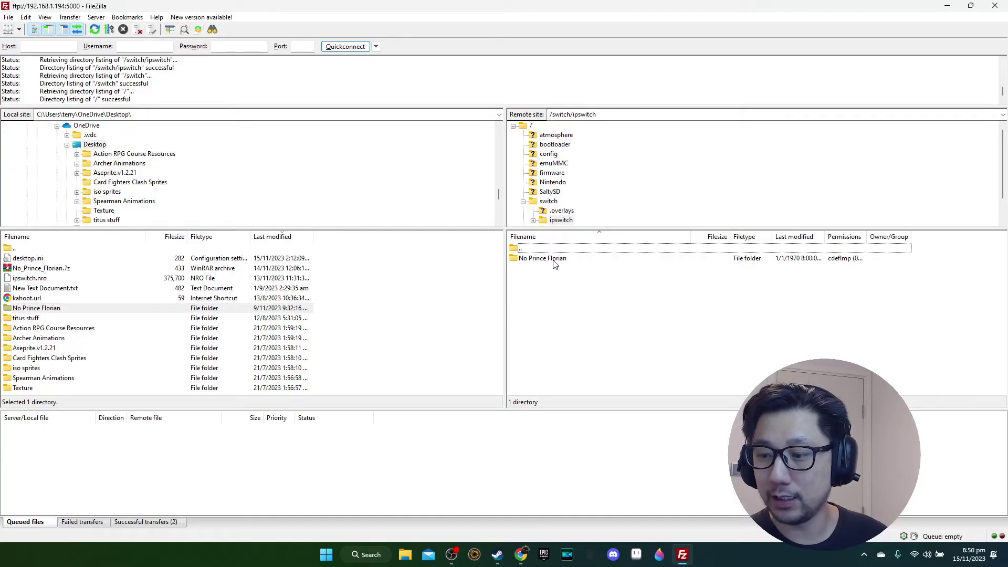
pyautogui.doubleClick(553, 261)
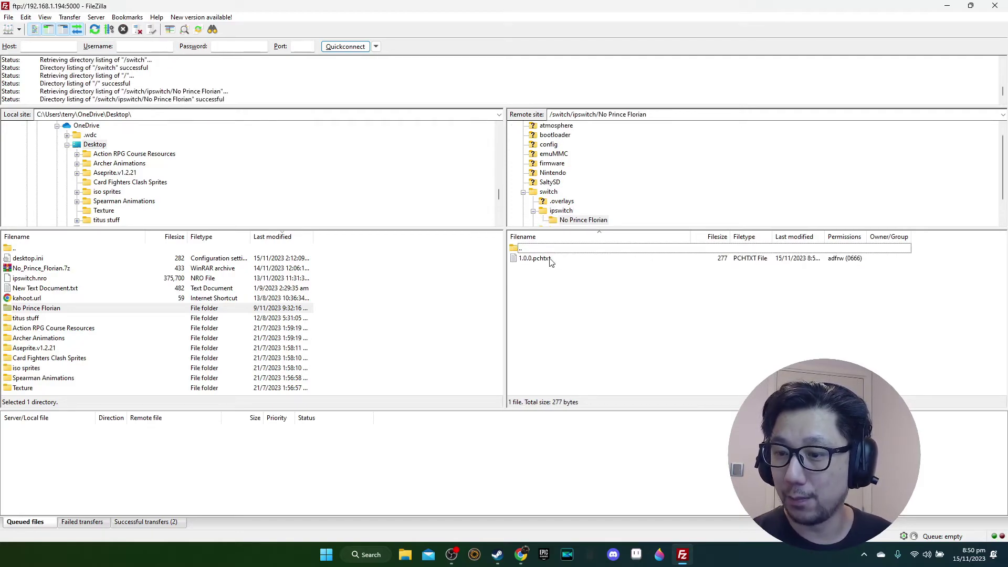
pyautogui.click(543, 261)
pyautogui.click(573, 303)
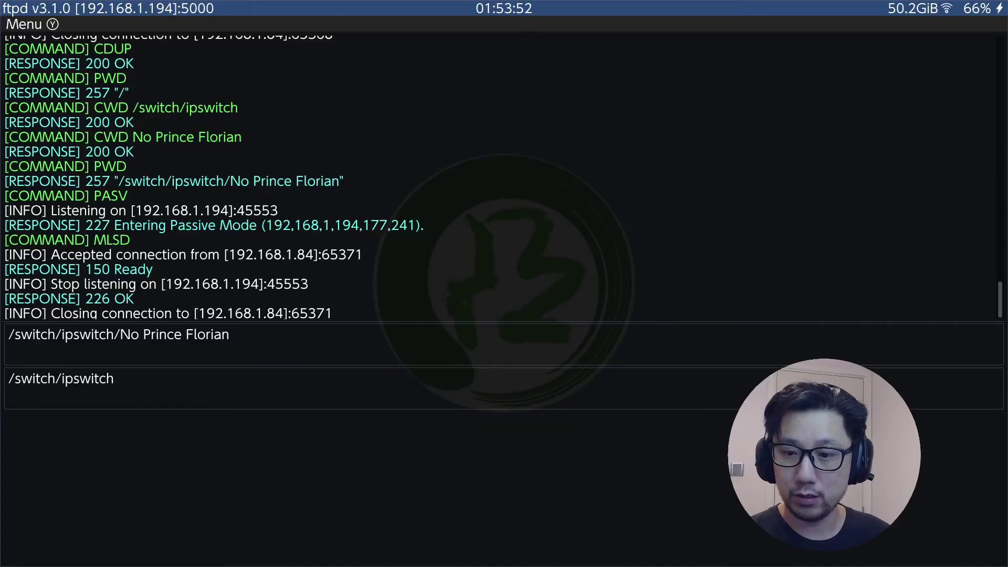
# - Leave ftpd for the HOME Menu and open hbmenu from Album
pyautogui.press('Home')
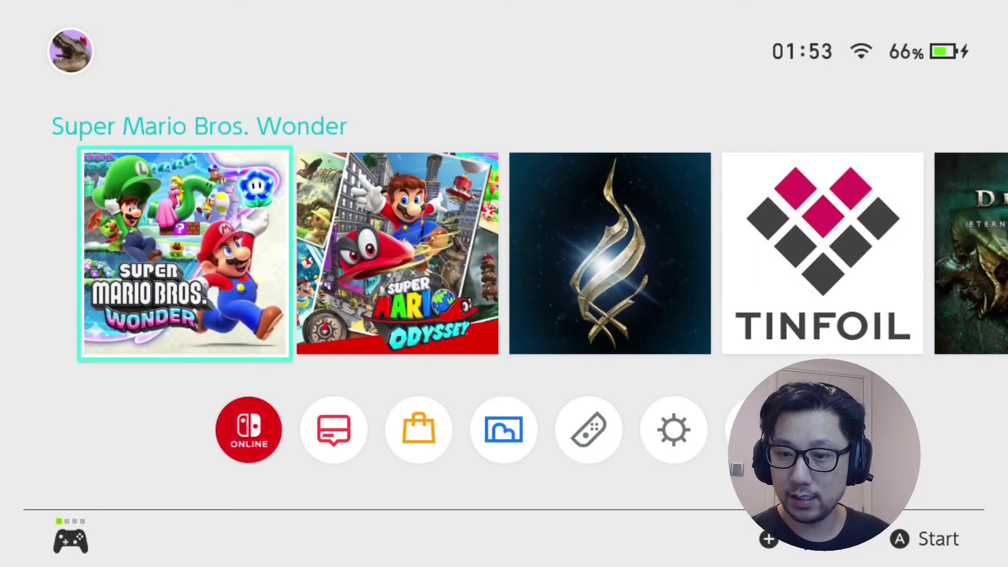
pyautogui.press('Down')
pyautogui.press('Right')
pyautogui.press('Right')
pyautogui.press('Right')
pyautogui.press('Return')
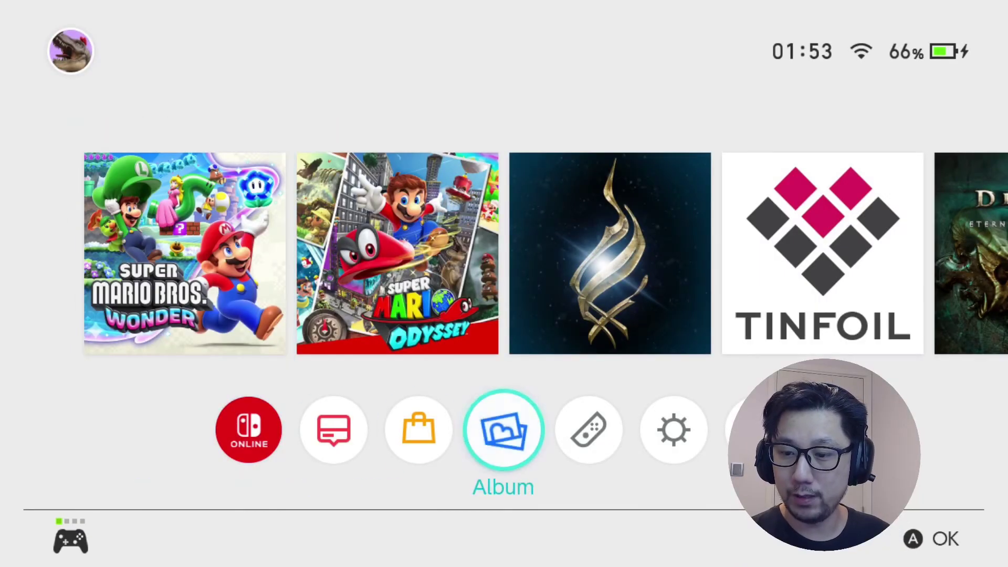
# - Select the IPSwitch app in hbmenu and launch it
pyautogui.press('Right')
pyautogui.press('Right')
pyautogui.press('Right')
pyautogui.press('Right')
pyautogui.press('Right')
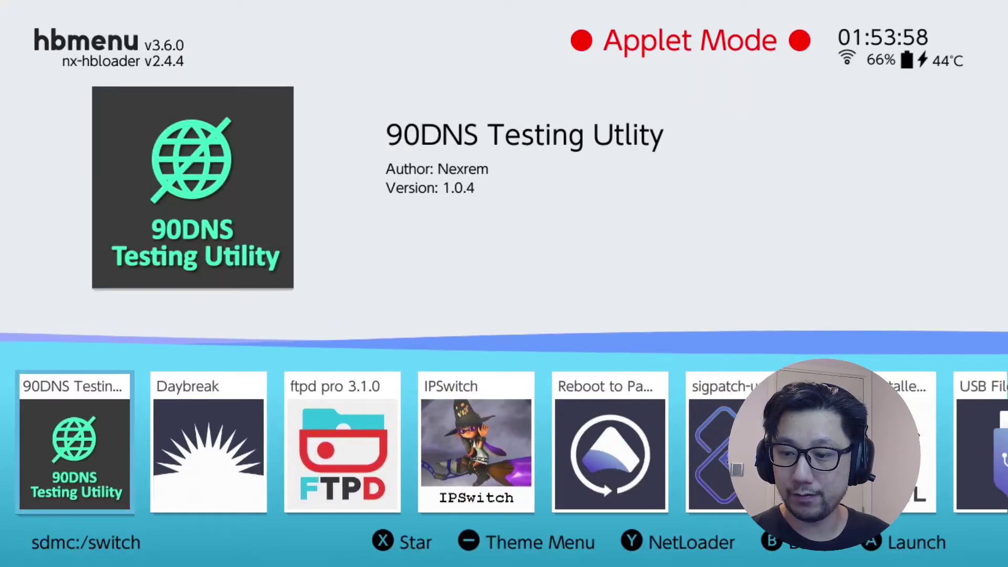
pyautogui.press('Left')
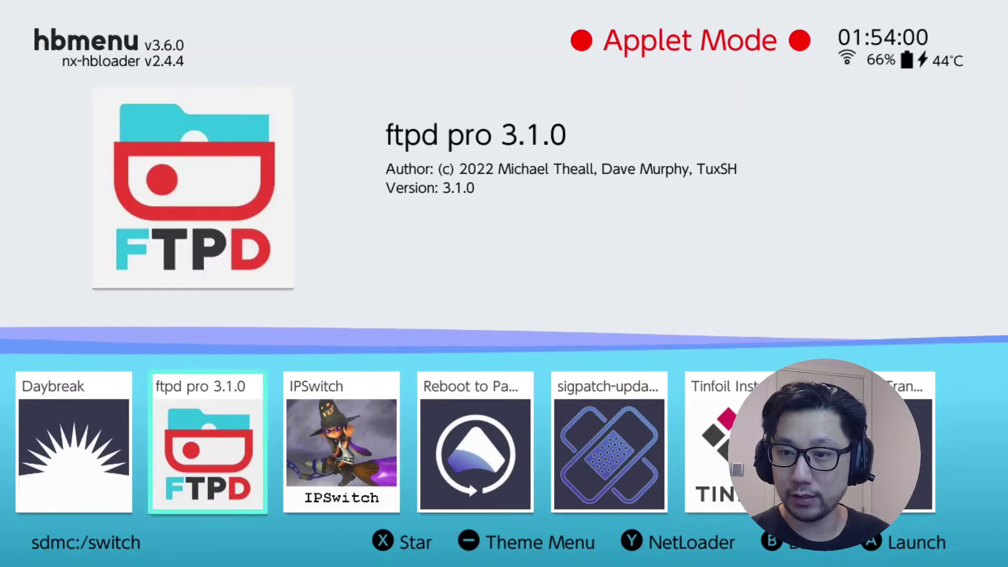
pyautogui.press('Right')
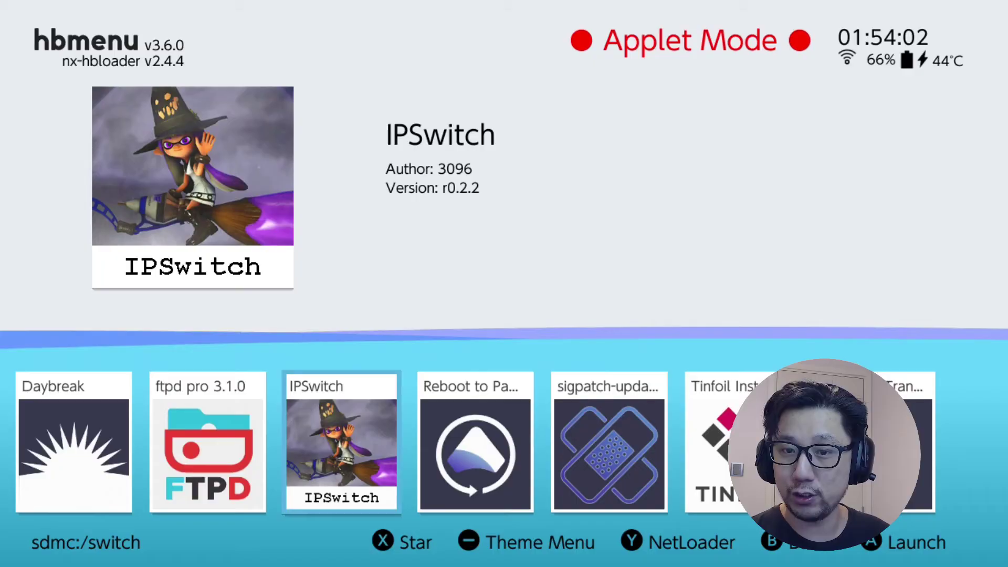
pyautogui.press('Return')
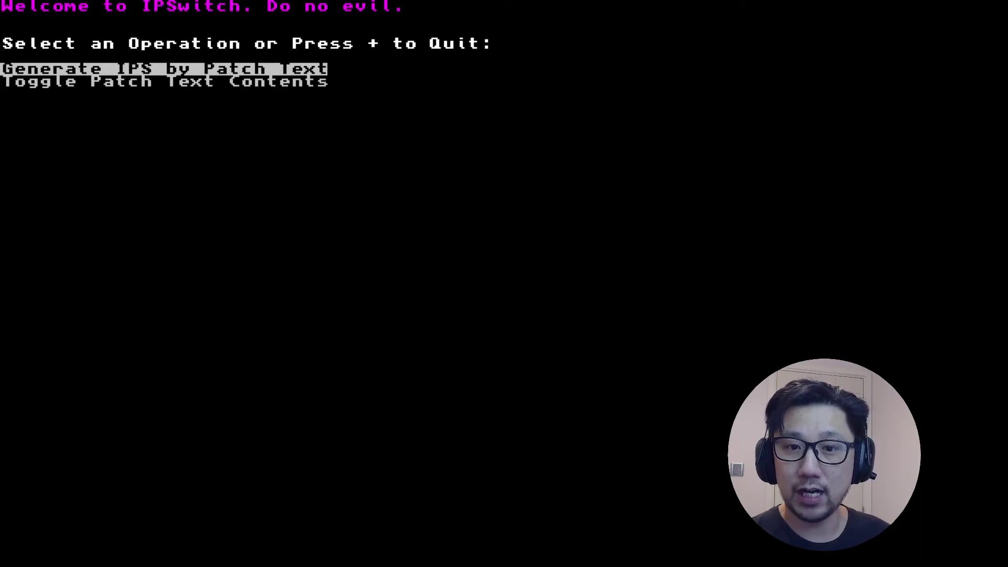
# - Use IPSwitch's Generate IPS by Patch Text to convert No Prince Florian/1.0.0.pchtxt into an IPS patch
pyautogui.press('a')
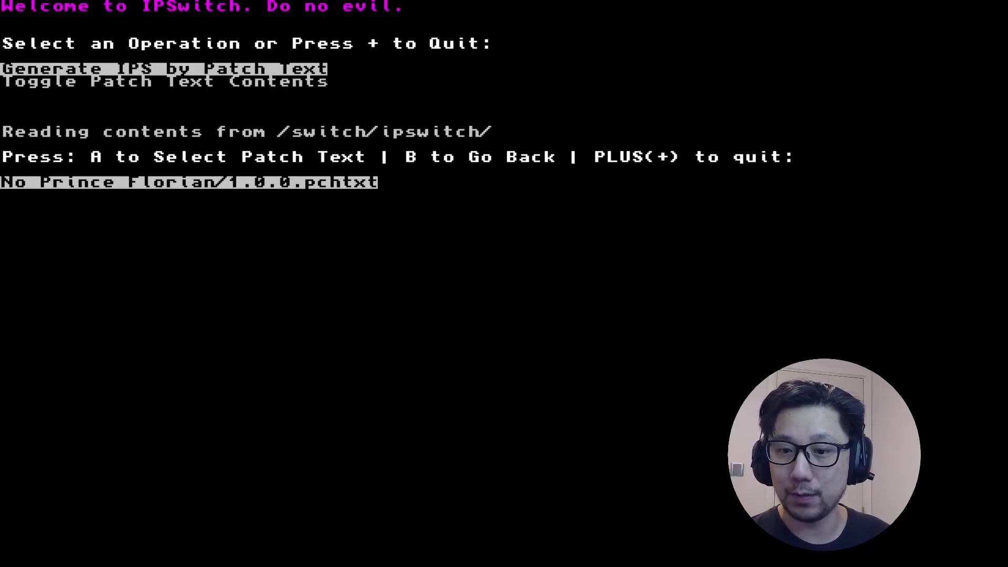
pyautogui.press('a')
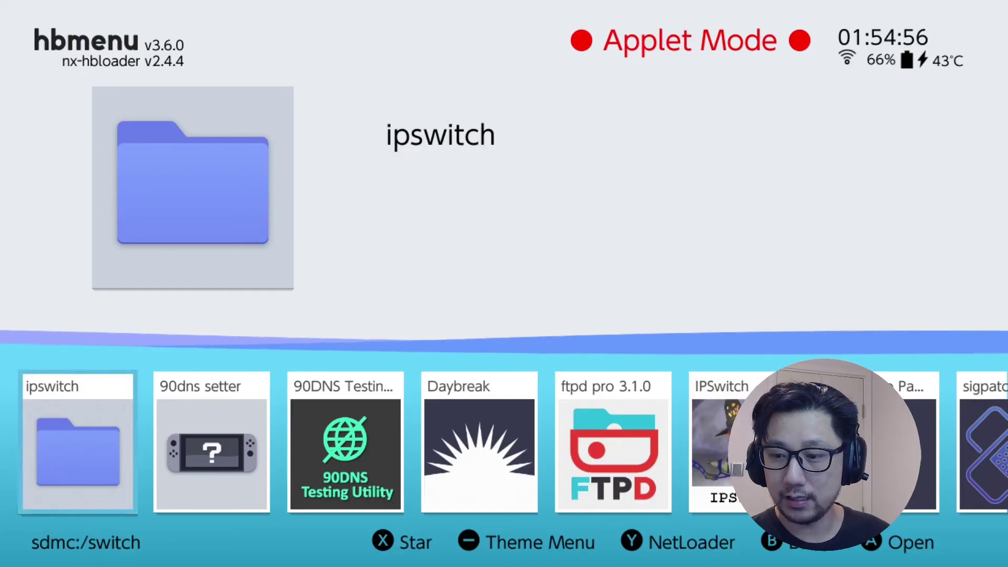
# - Launch ftpd pro 3.1.0 from hbmenu so the FTP server runs again on port 5000
pyautogui.press('Right')
pyautogui.press('Right')
pyautogui.press('Left')
pyautogui.press('Left')
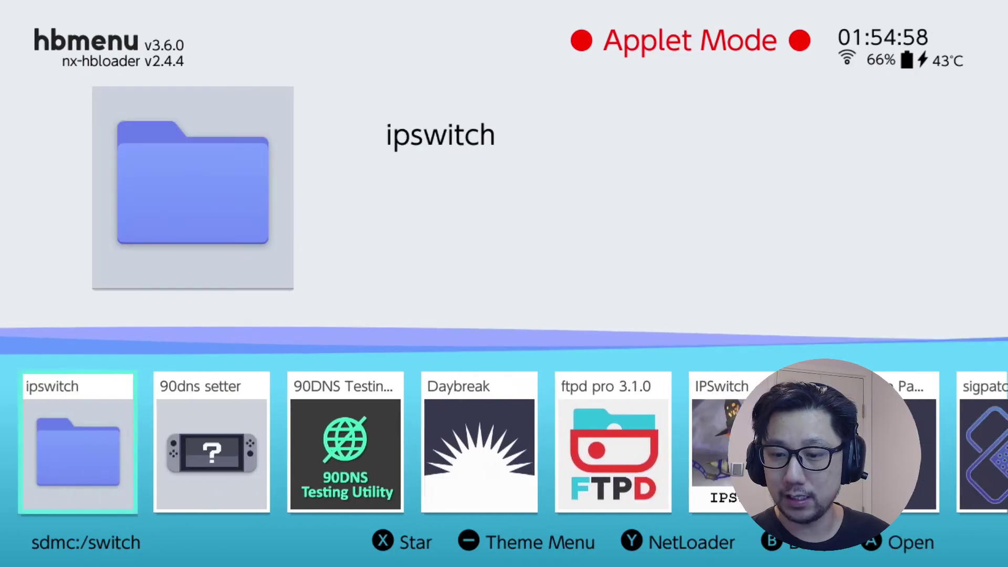
pyautogui.press('Right')
pyautogui.press('Right')
pyautogui.press('Right')
pyautogui.press('Right')
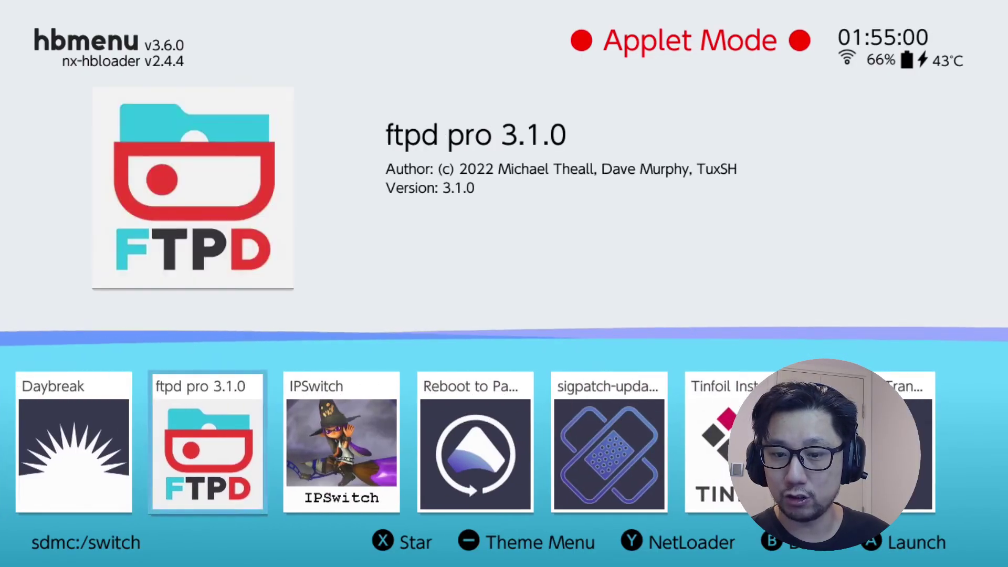
pyautogui.press('Return')
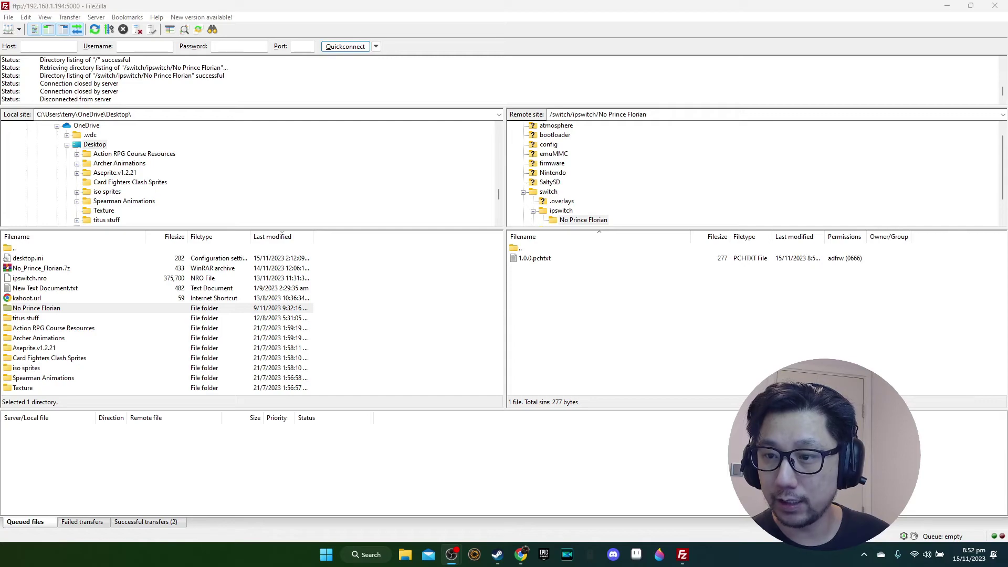
# - Confirm the 19-byte .ips file in /atmosphere/exefs_patches/No Prince Florian, then return to /atmosphere
pyautogui.click(546, 128)
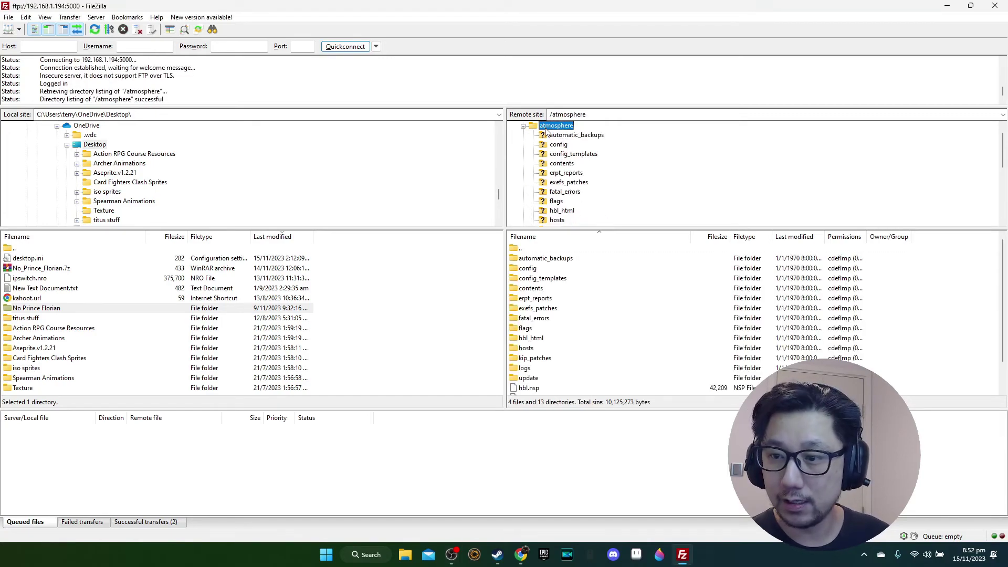
pyautogui.click(560, 184)
pyautogui.click(543, 279)
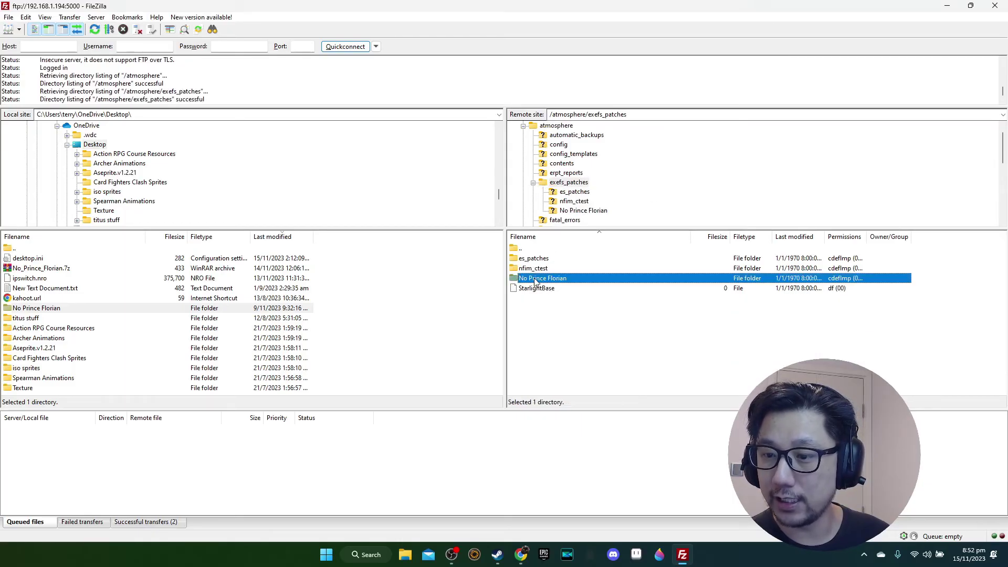
pyautogui.doubleClick(576, 281)
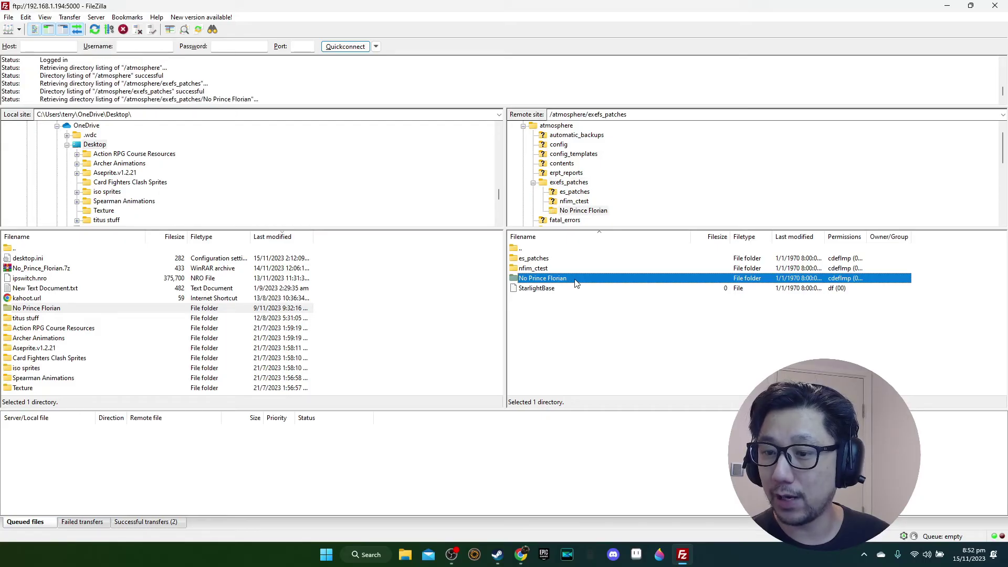
pyautogui.click(610, 261)
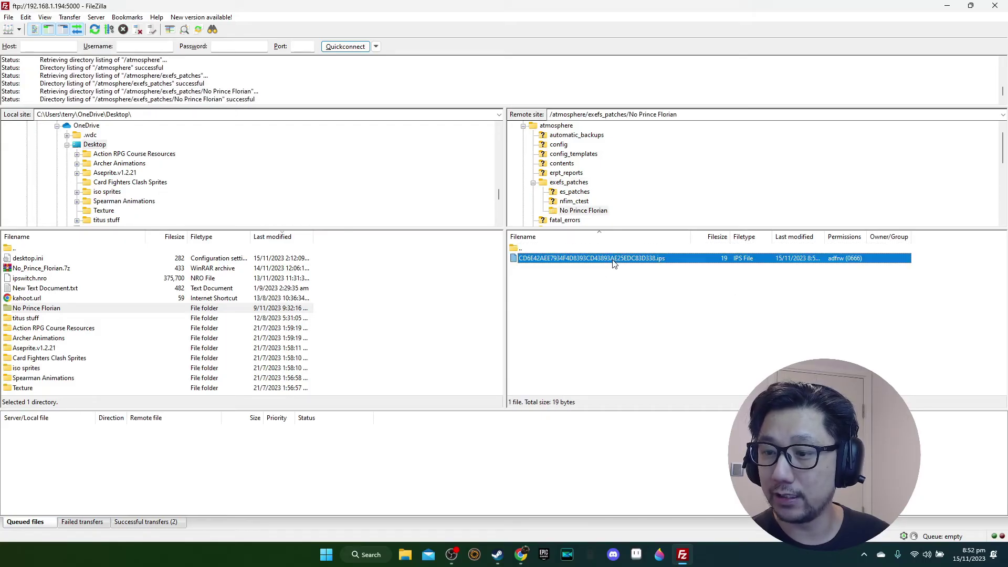
pyautogui.click(528, 249)
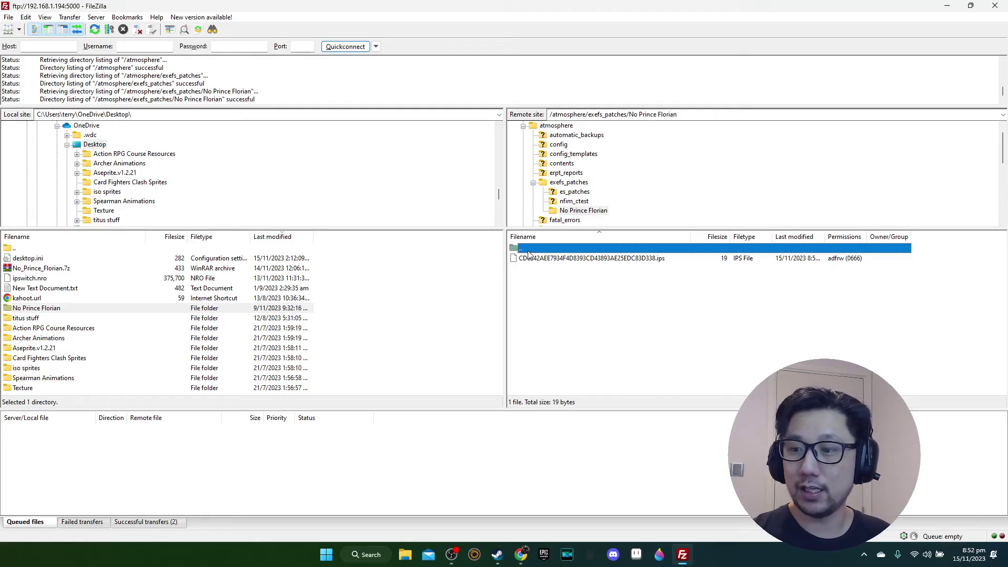
pyautogui.doubleClick(528, 250)
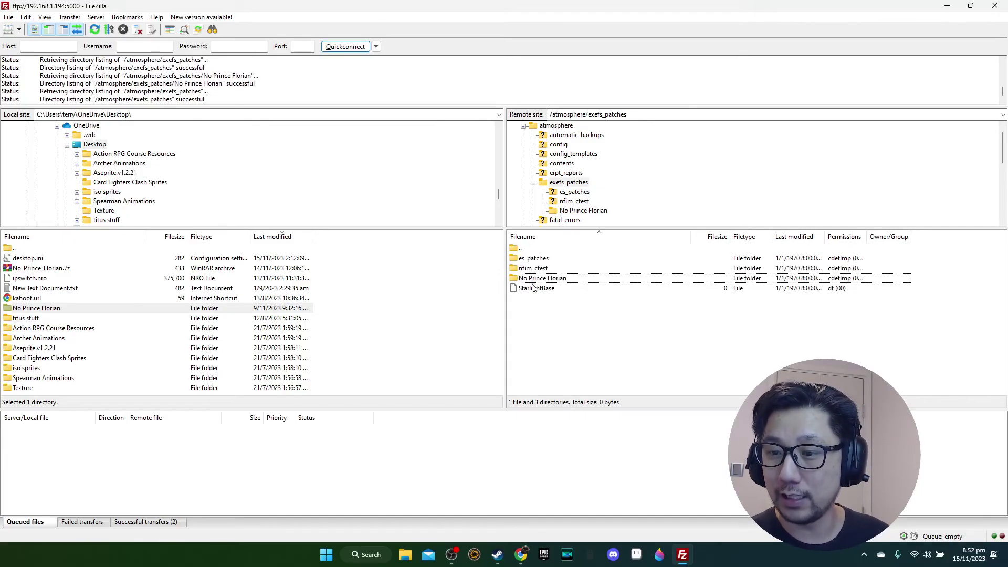
pyautogui.doubleClick(529, 248)
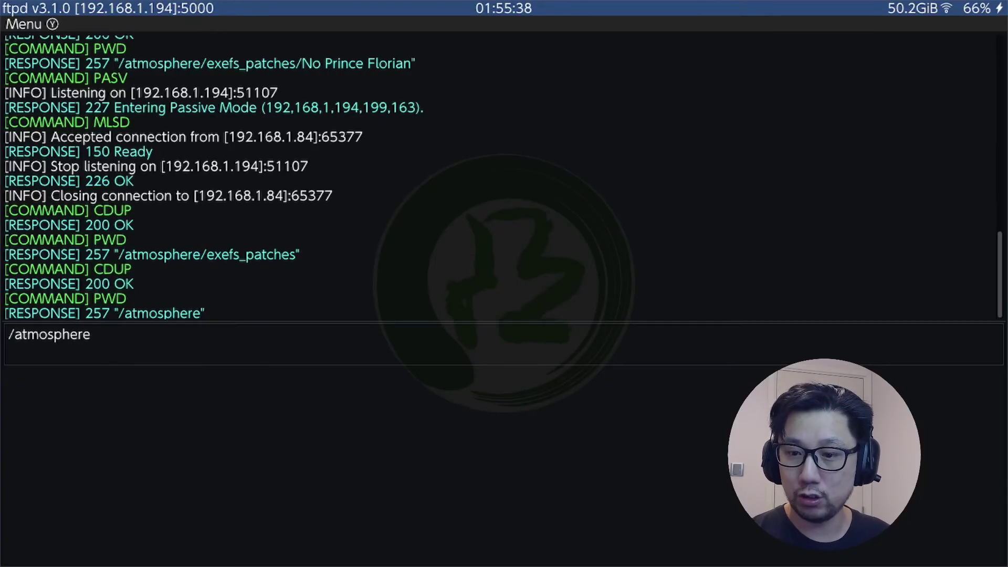
# - Relaunch Super Mario Bros. Wonder as one player with Mario, starting W6 Deep Magma Bog's Hot-Hot Hot!
pyautogui.press('+')
pyautogui.press('a')
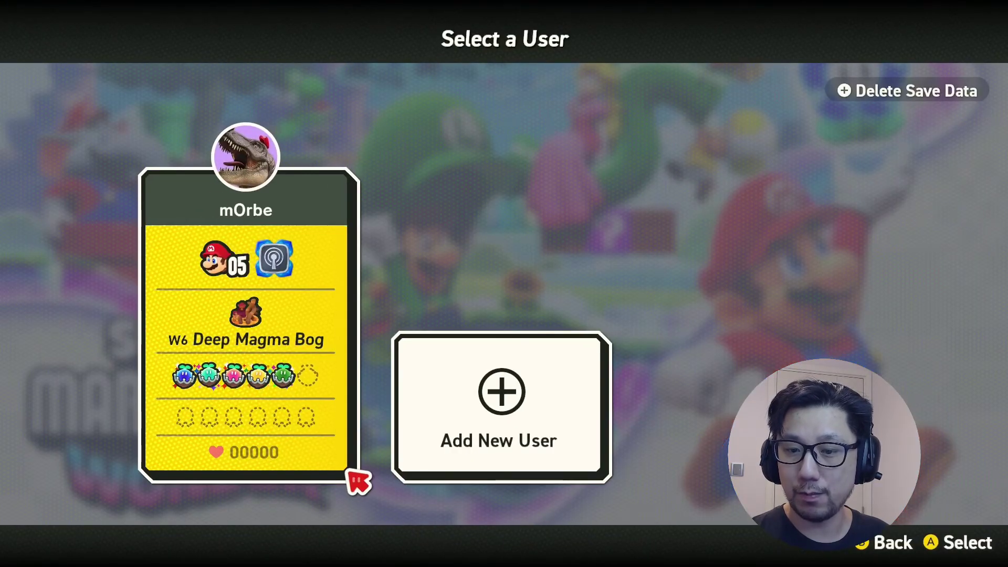
pyautogui.press('Return')
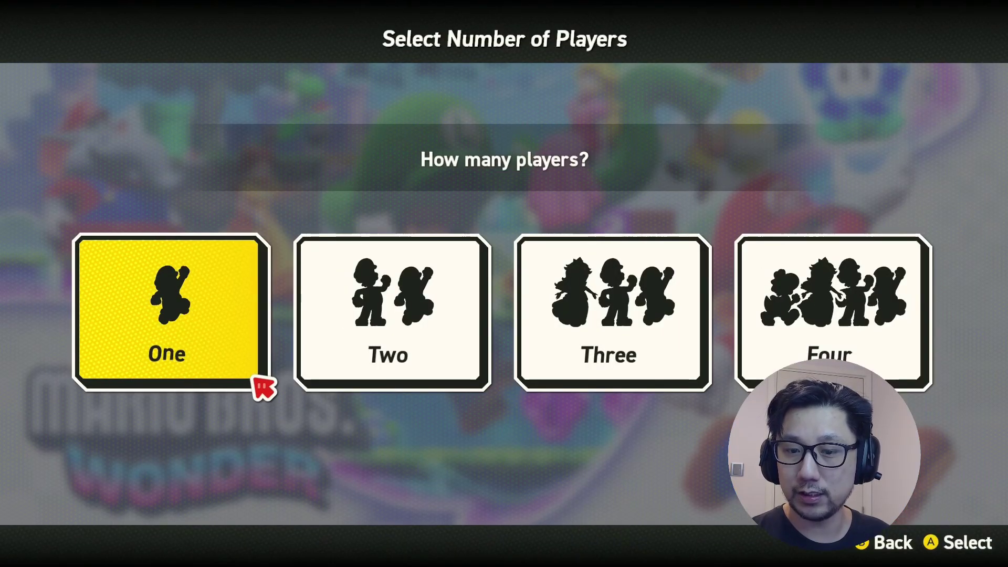
pyautogui.press('Return')
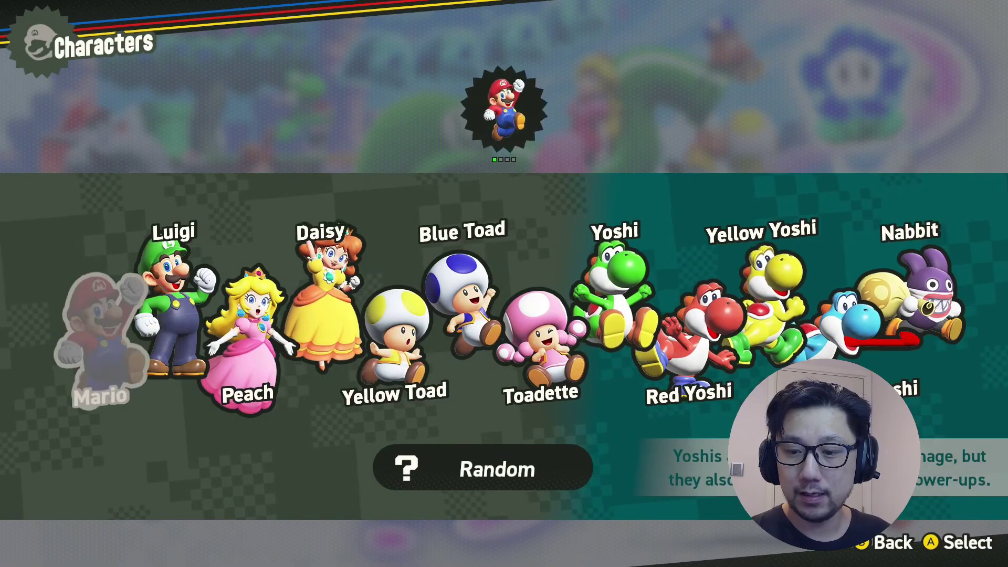
pyautogui.press('Return')
pyautogui.press('Return')
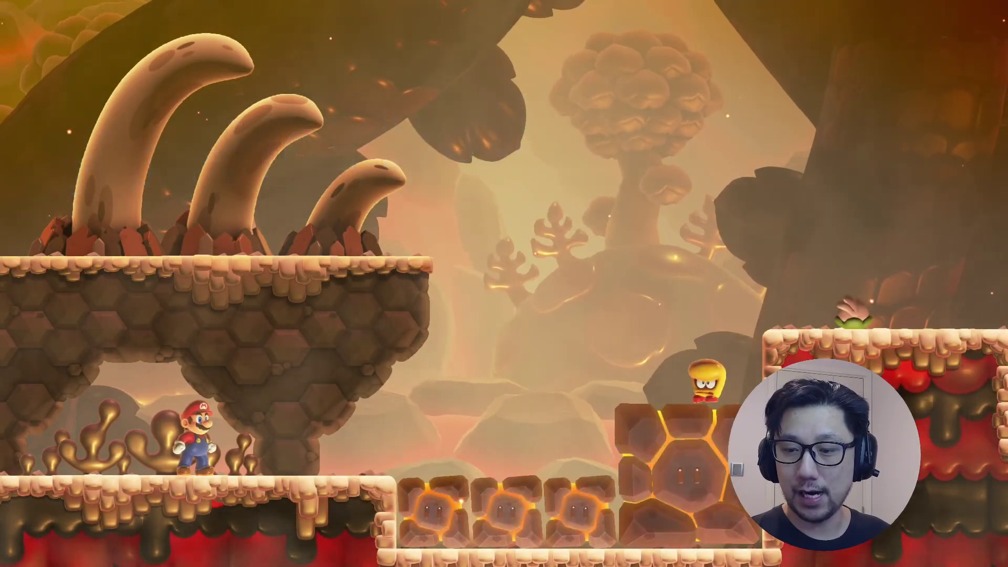
# - Walk and run Mario left and right near the lava blocks at the start of Hot-Hot Hot!
pyautogui.press('Right')
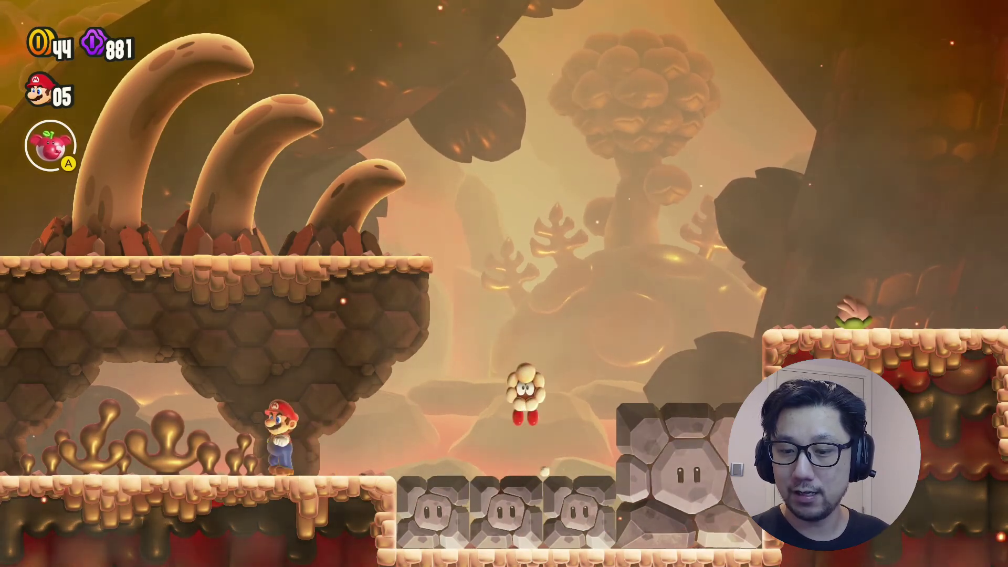
pyautogui.press('Left')
pyautogui.press('Right')
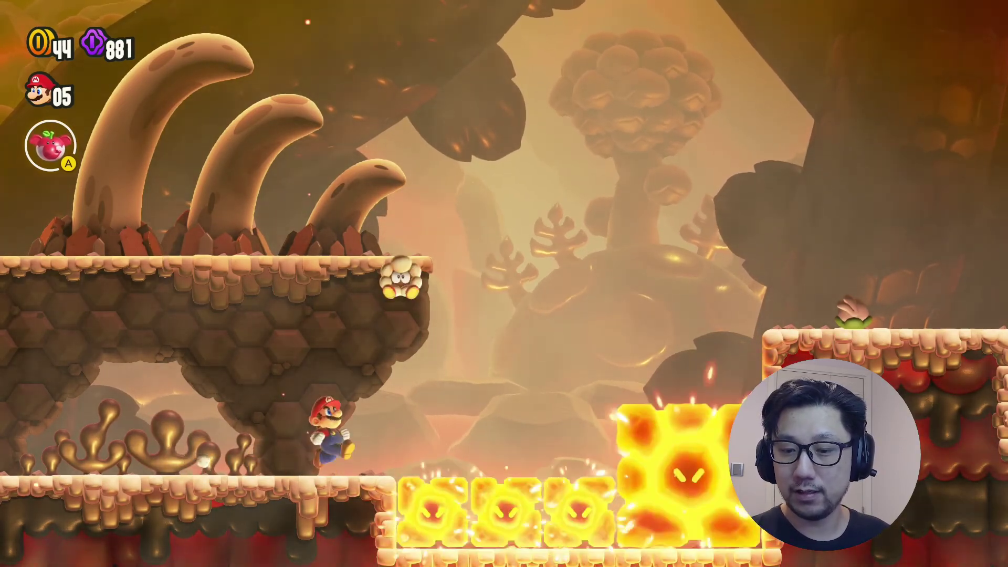
pyautogui.press('Left')
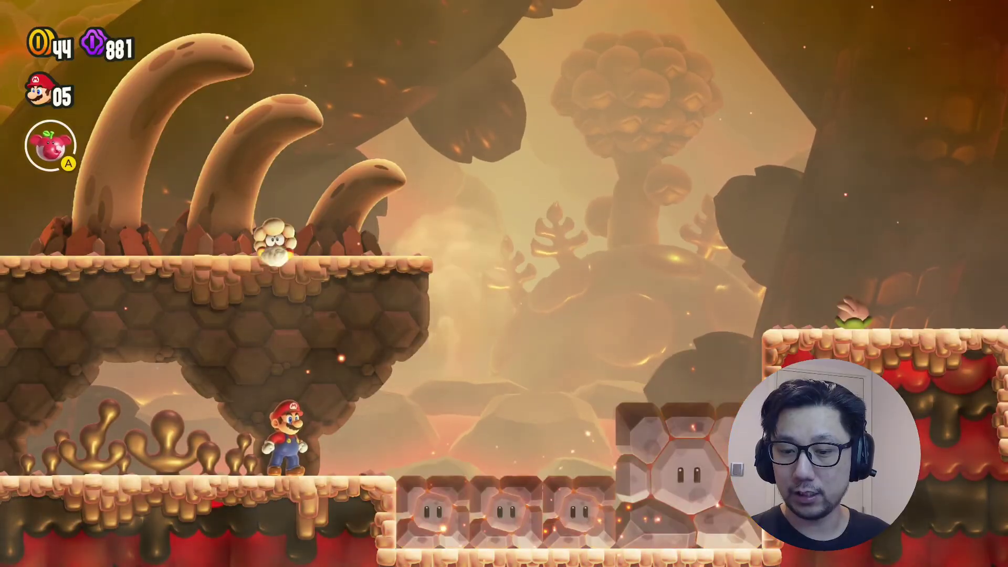